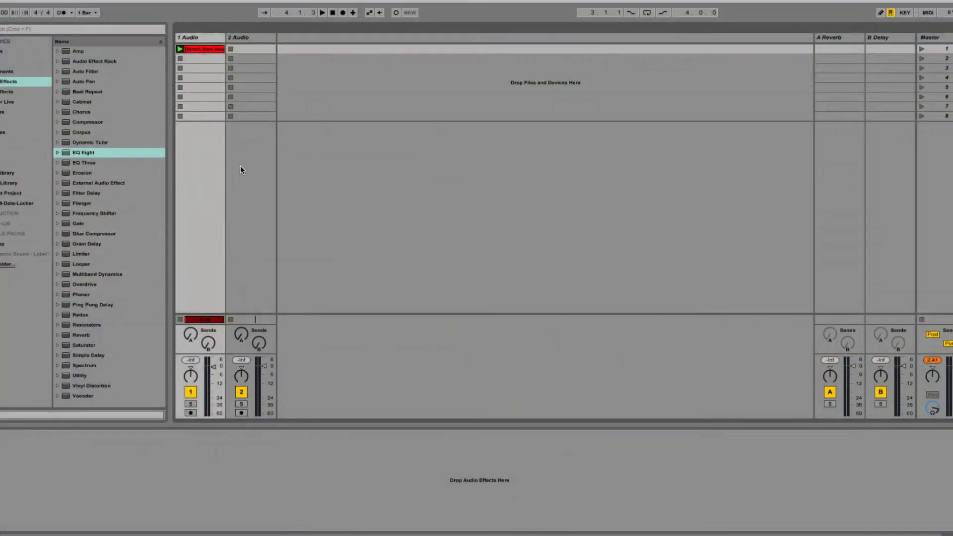
# Rename track 1 to 'Source' and track 2 to 'Lis'.
pyautogui.click(240, 167)
pyautogui.click(209, 167)
pyautogui.click(249, 158)
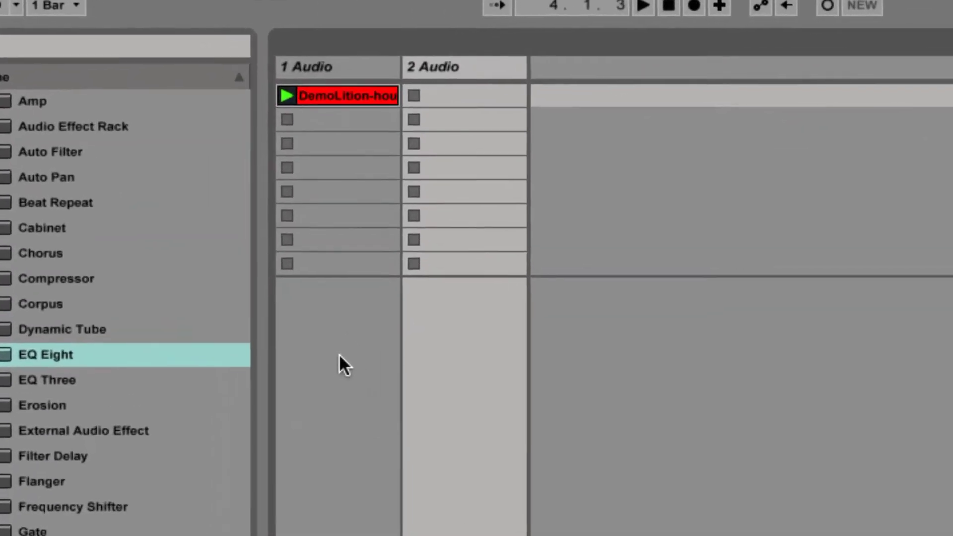
pyautogui.click(335, 141)
pyautogui.click(343, 55)
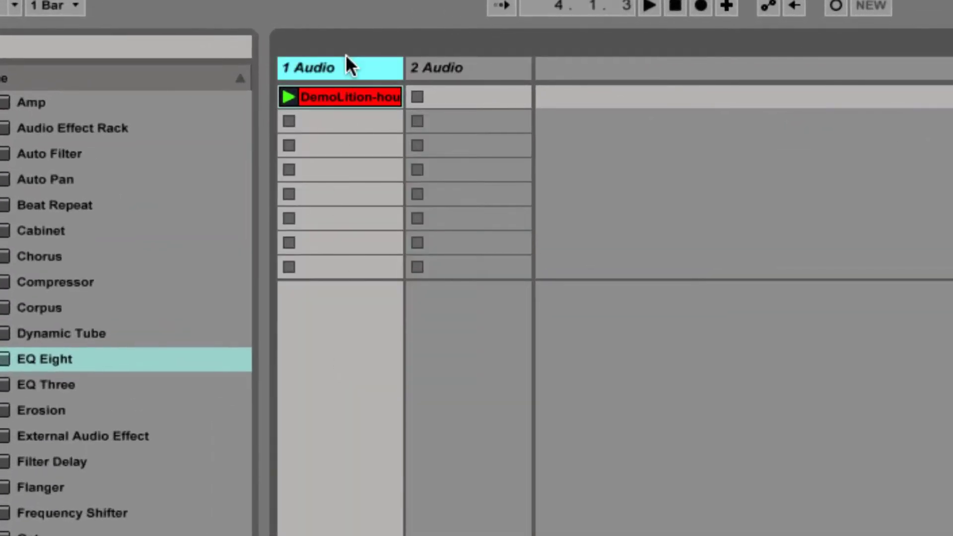
pyautogui.hotkey('ctrl', 'r')
pyautogui.write('Source')
pyautogui.click(448, 69)
pyautogui.hotkey('ctrl', 'r')
pyautogui.write('Lis')
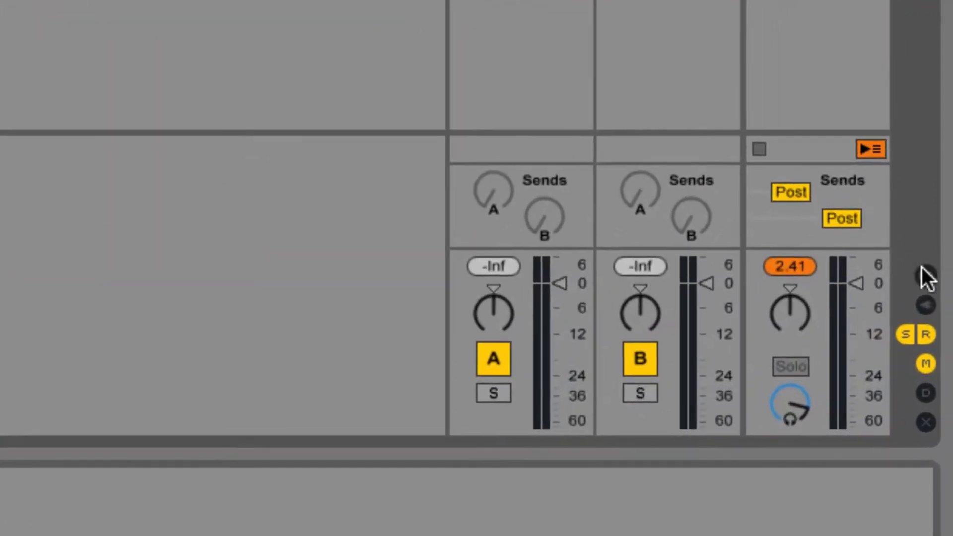
# Set track 2's input to the Source track, tapped at Pre FX.
pyautogui.click(935, 304)
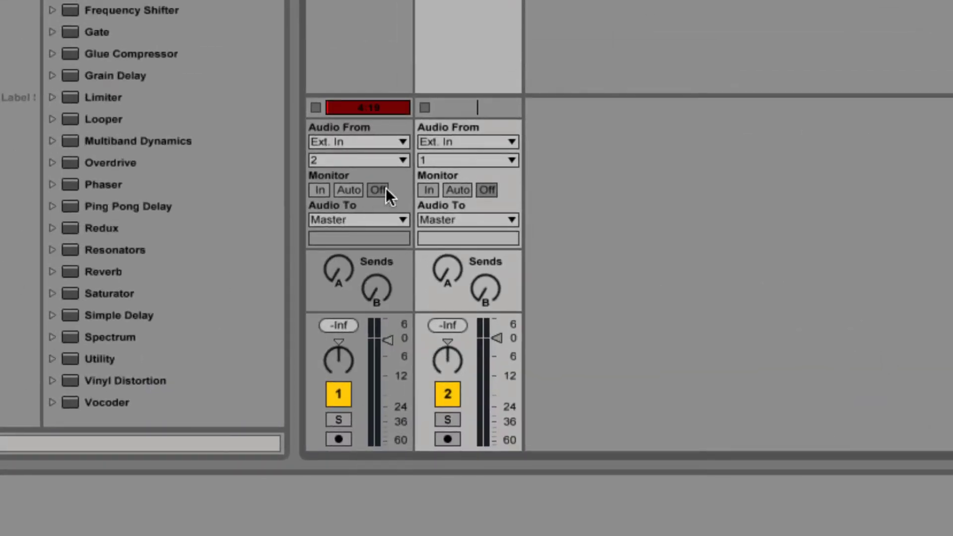
pyautogui.click(448, 143)
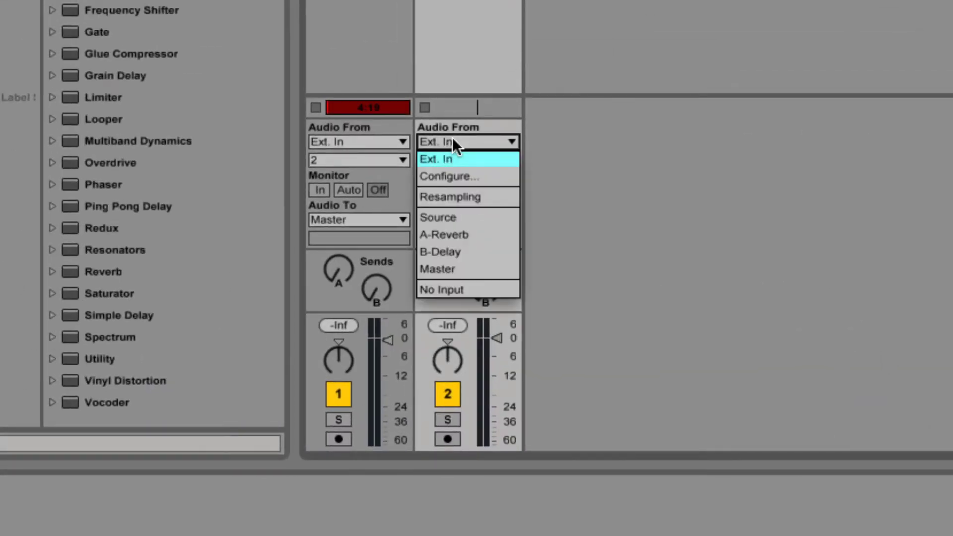
pyautogui.click(455, 215)
pyautogui.click(465, 160)
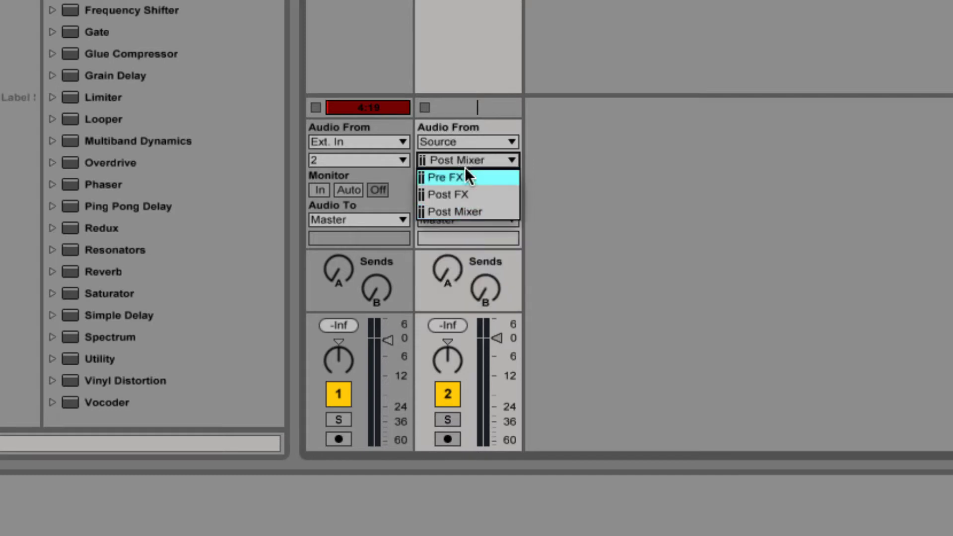
pyautogui.click(465, 177)
pyautogui.click(470, 158)
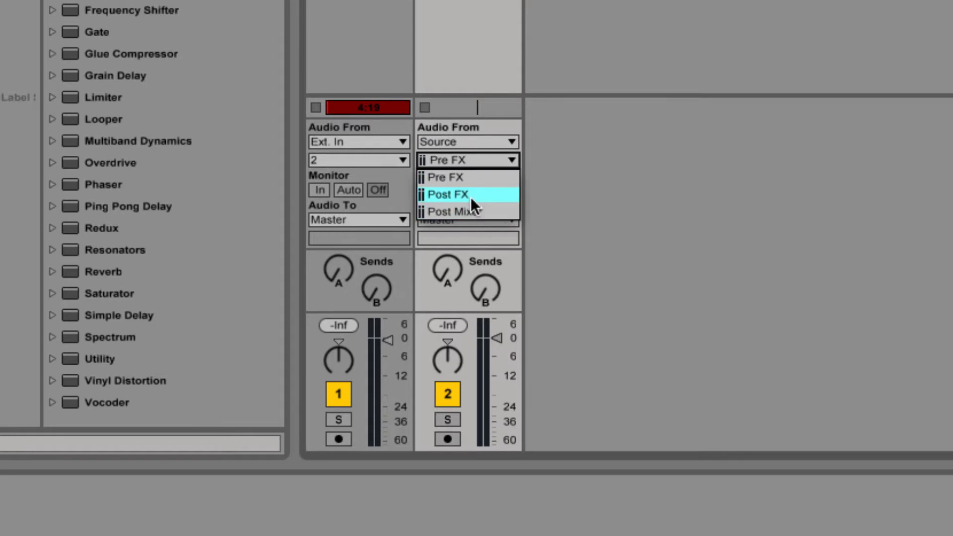
pyautogui.click(475, 171)
# Set track 2's monitoring to In and its output to Sends Only, and disable all its sends.
pyautogui.click(428, 190)
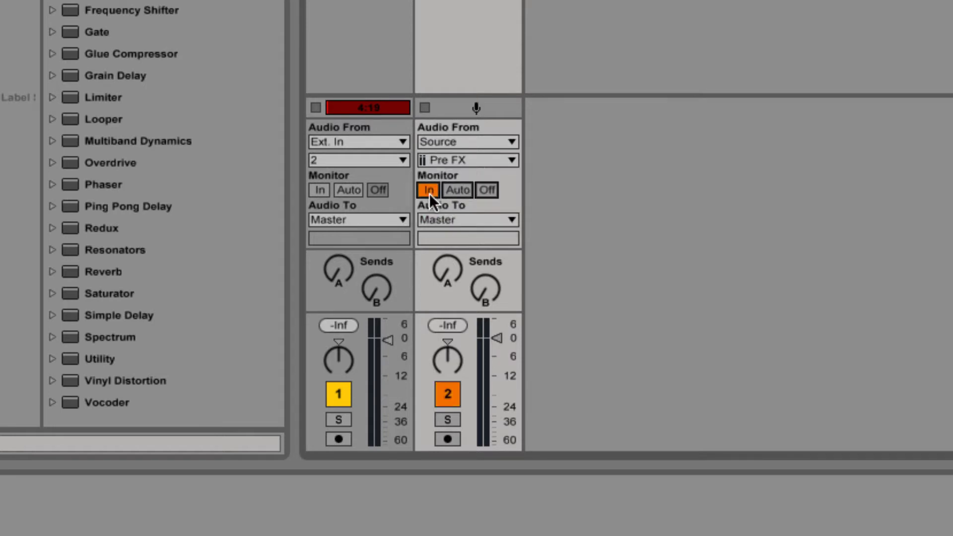
pyautogui.click(448, 219)
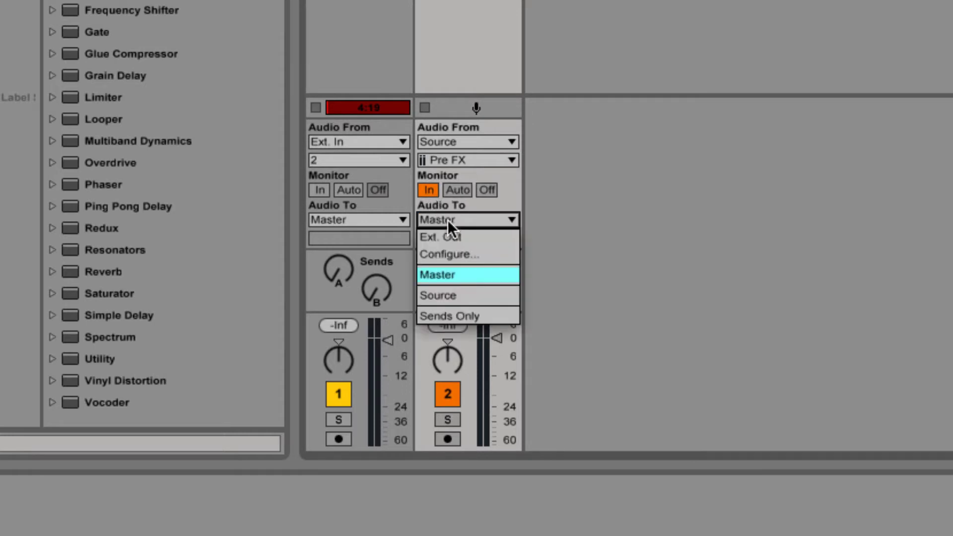
pyautogui.click(447, 316)
pyautogui.rightClick(479, 285)
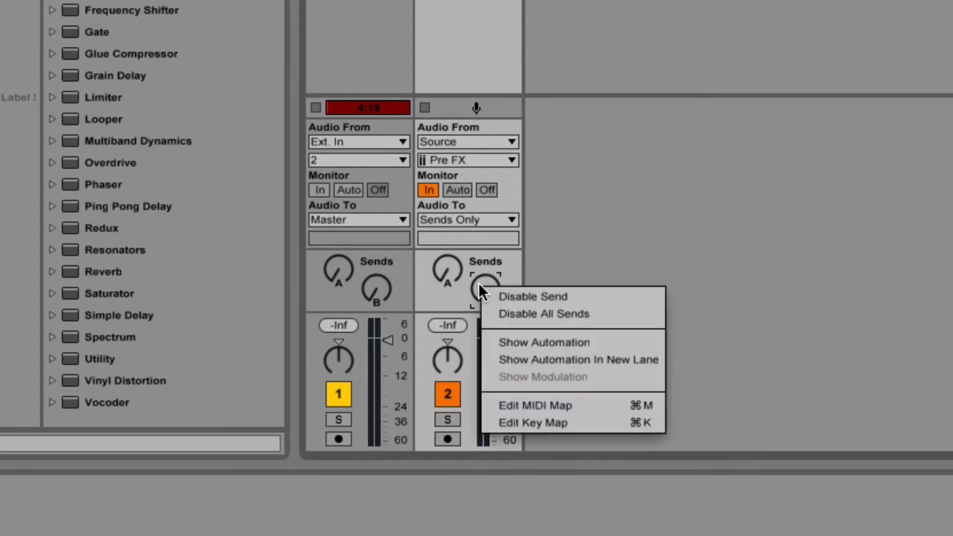
pyautogui.click(511, 312)
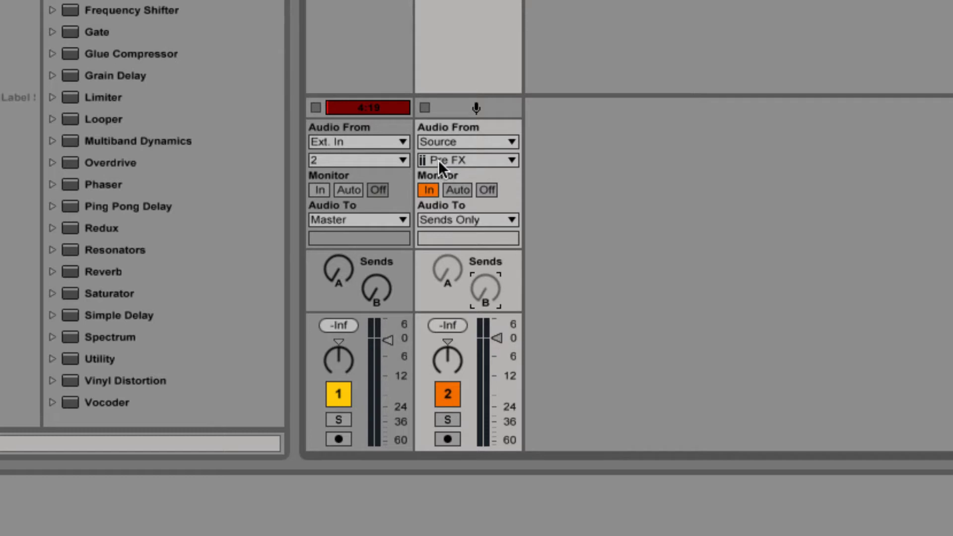
# Route track 2's output back to Master and pull track 1's volume fader fully down.
pyautogui.click(464, 215)
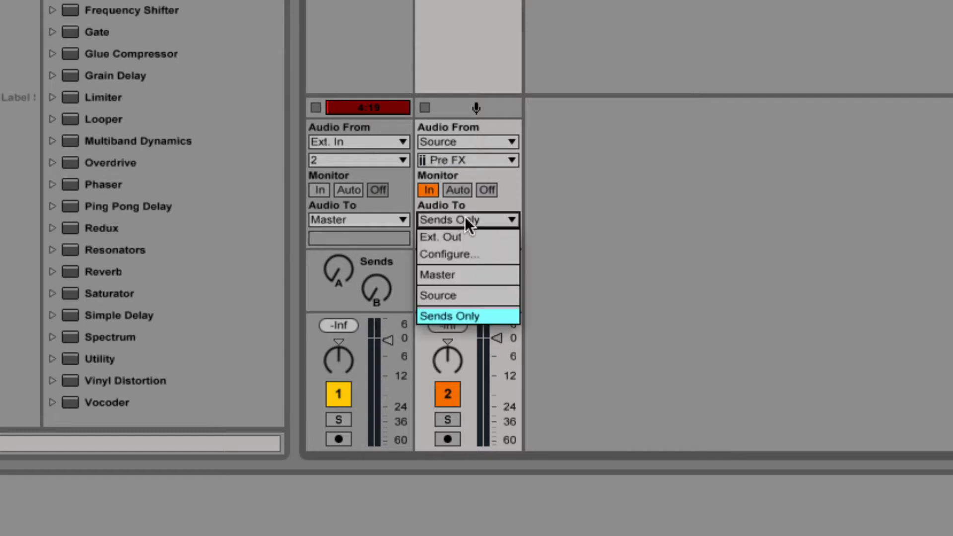
pyautogui.click(467, 278)
pyautogui.moveTo(388, 340); pyautogui.dragTo(387, 443)
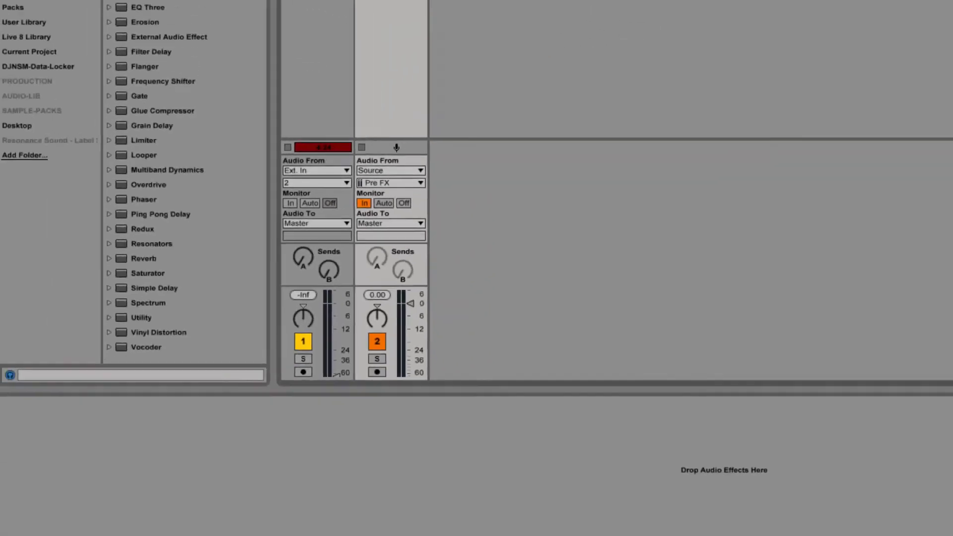
# Add EQ Eight to track 2, group it into an Audio Effect Rack, and show the macros.
pyautogui.click(132, 24)
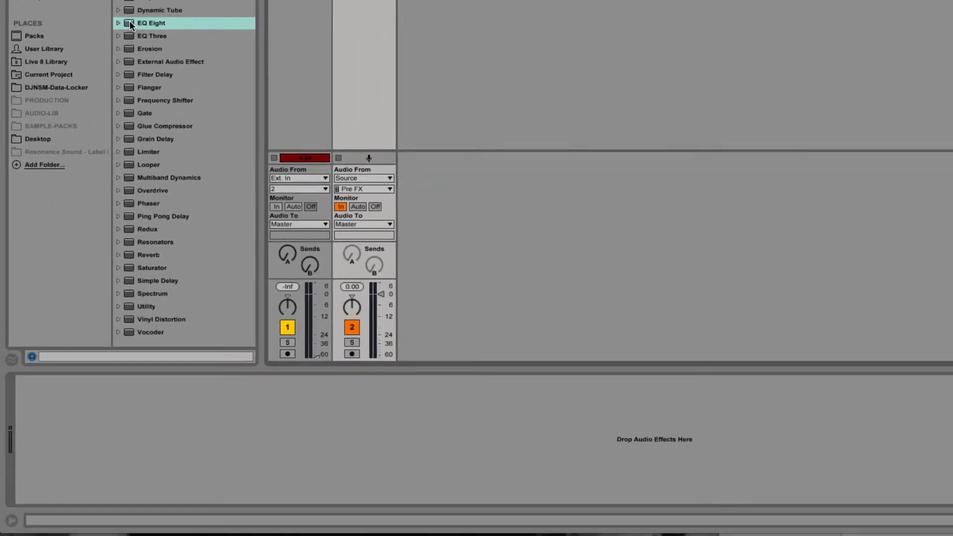
pyautogui.moveTo(131, 25); pyautogui.dragTo(368, 38)
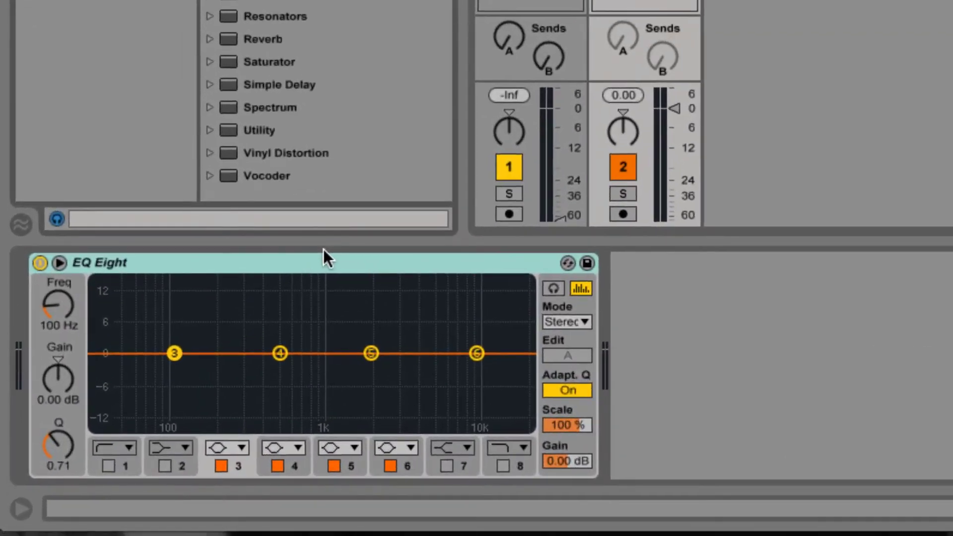
pyautogui.click(323, 258)
pyautogui.hotkey('ctrl', 'g')
pyautogui.click(41, 284)
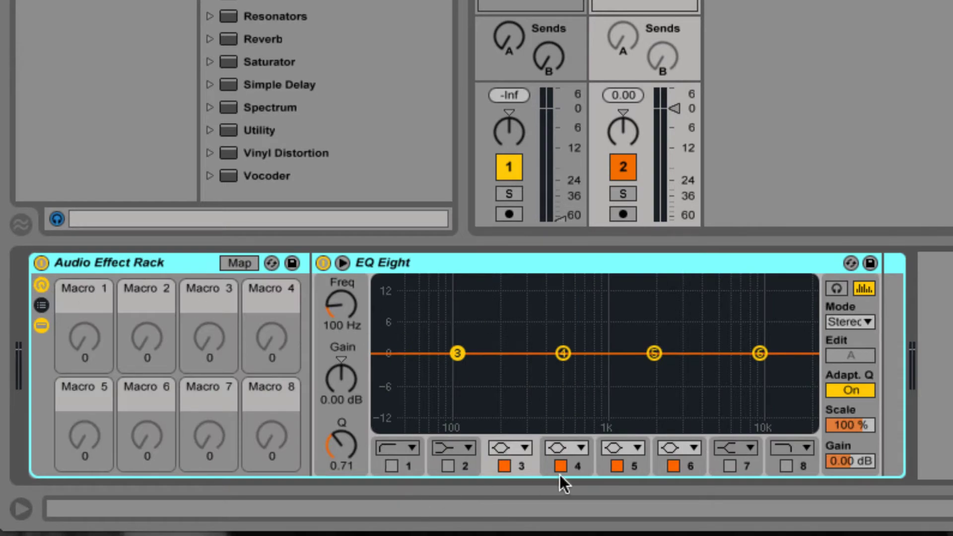
# Switch off EQ bands 3, 5 and 6, leaving only band 4 at 500 Hz.
pyautogui.click(507, 465)
pyautogui.click(619, 464)
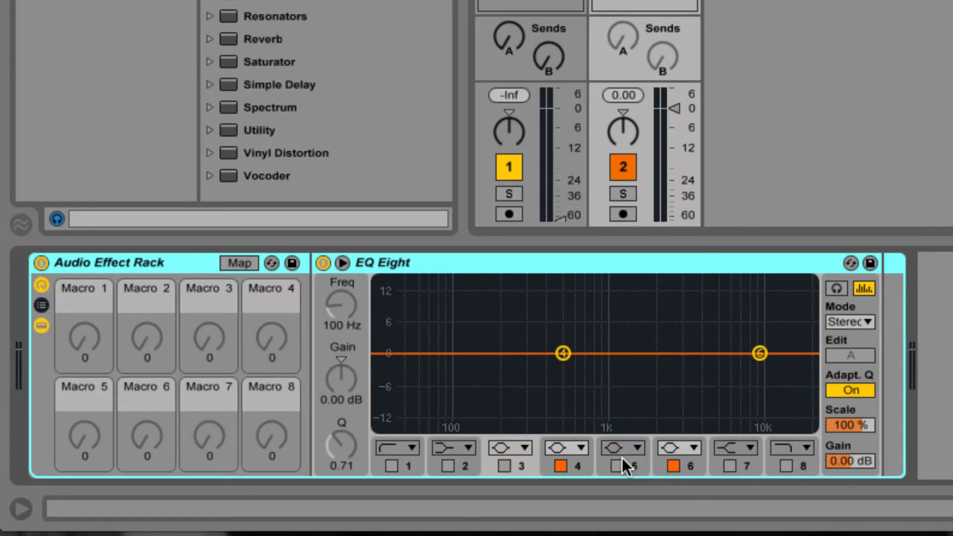
pyautogui.click(672, 467)
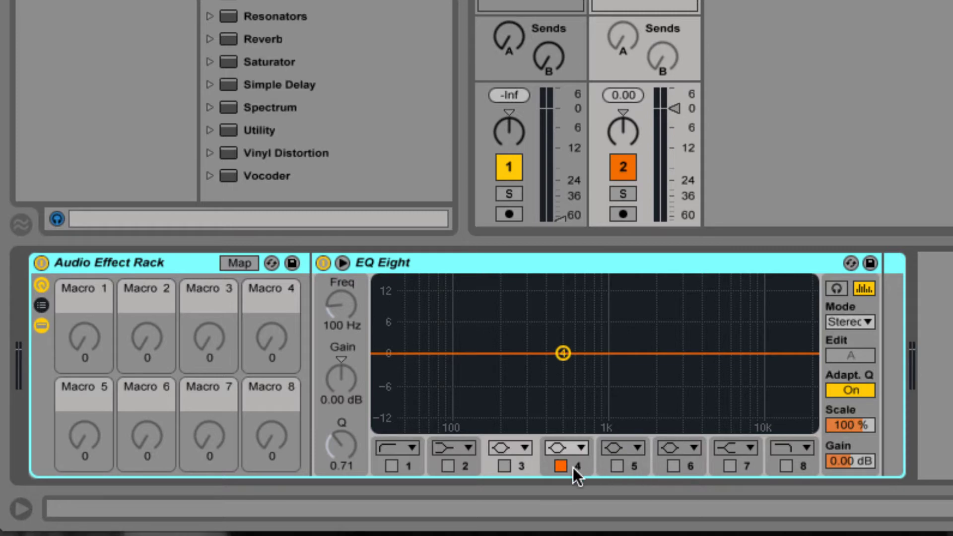
pyautogui.click(564, 441)
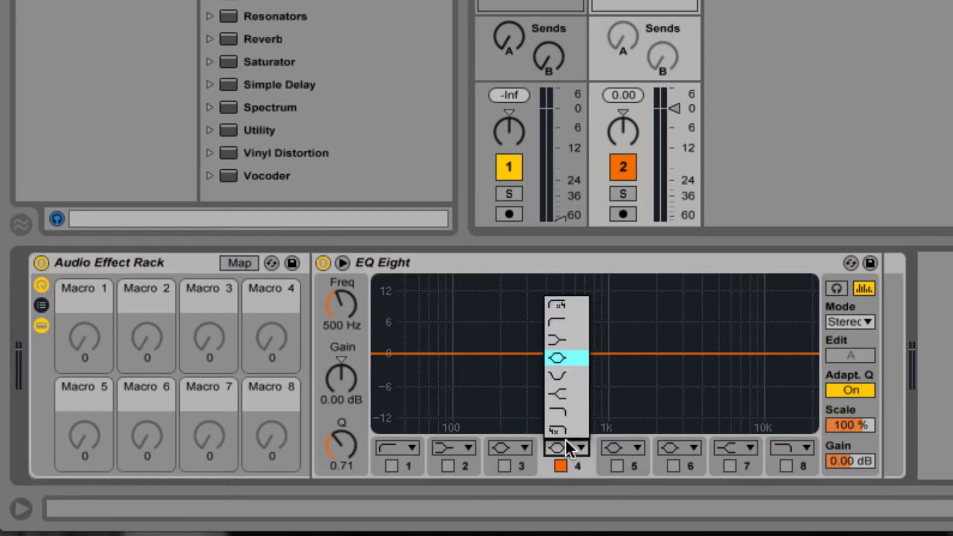
# Keep band 4 as a bell, then map its frequency to Macro 1 and its Q to Macro 2.
pyautogui.click(564, 355)
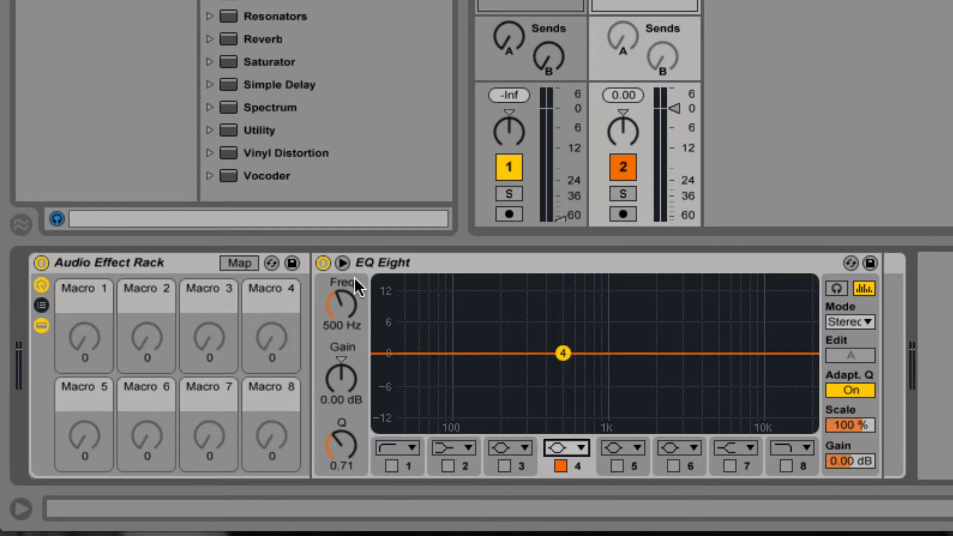
pyautogui.rightClick(347, 295)
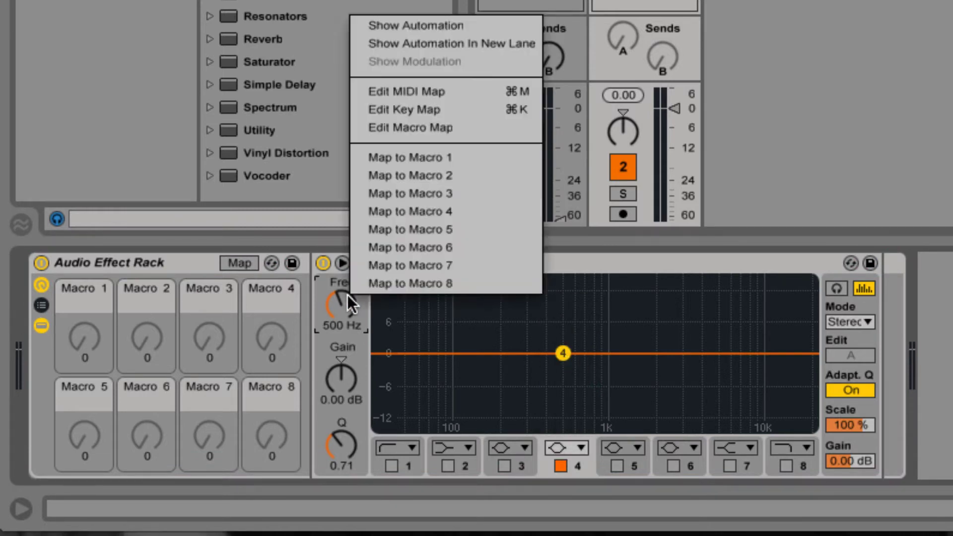
pyautogui.click(409, 157)
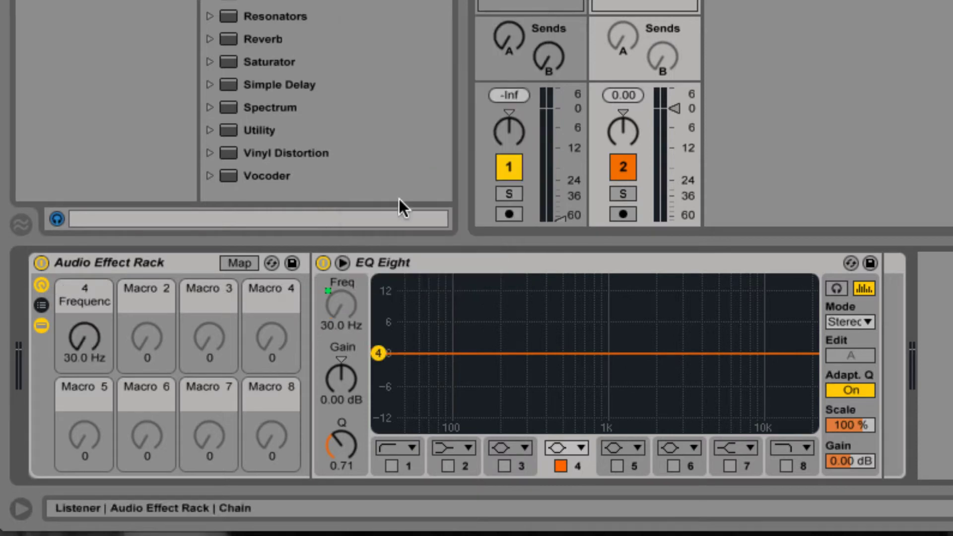
pyautogui.rightClick(340, 441)
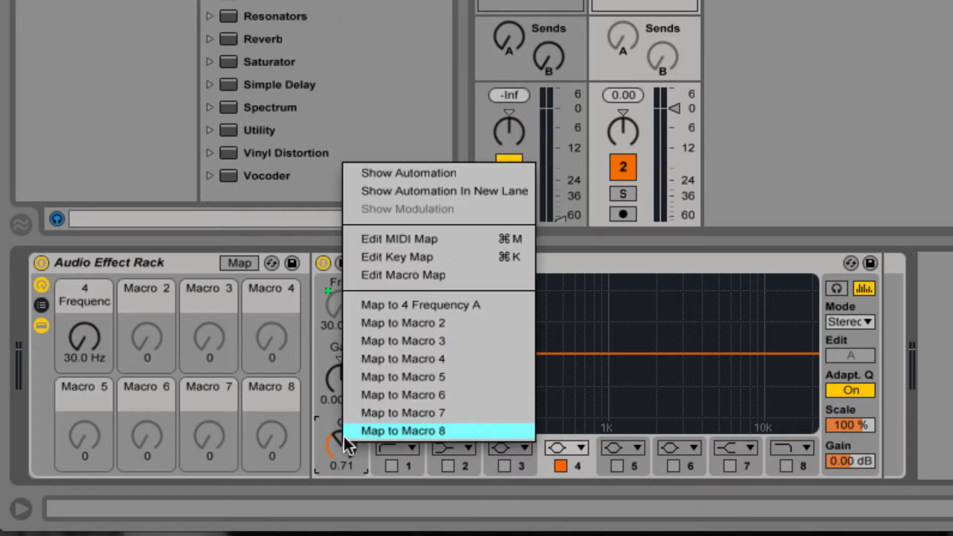
pyautogui.click(436, 323)
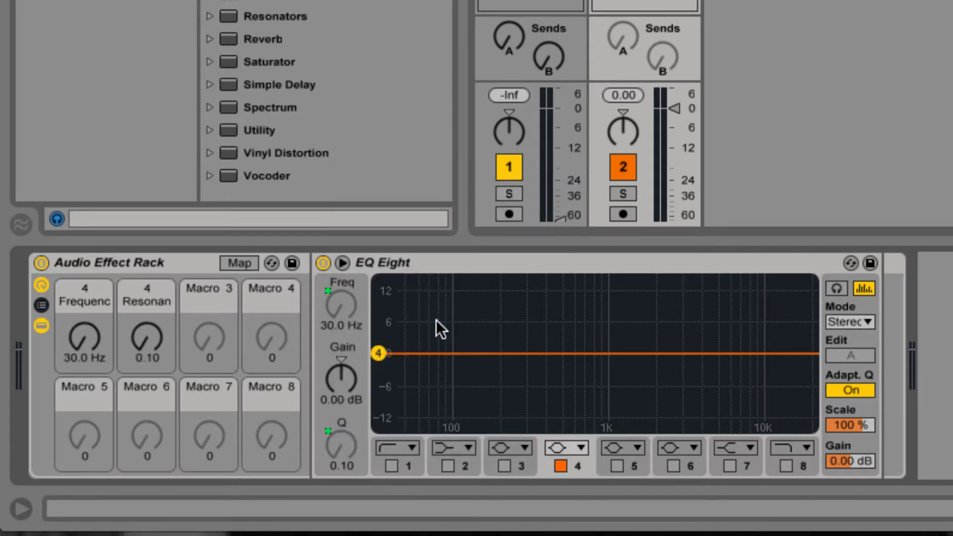
# Boost band 4 by 14.5 dB, raise Macro 2 to 18.0, and set Scale to 200%.
pyautogui.moveTo(341, 380); pyautogui.dragTo(341, 303)
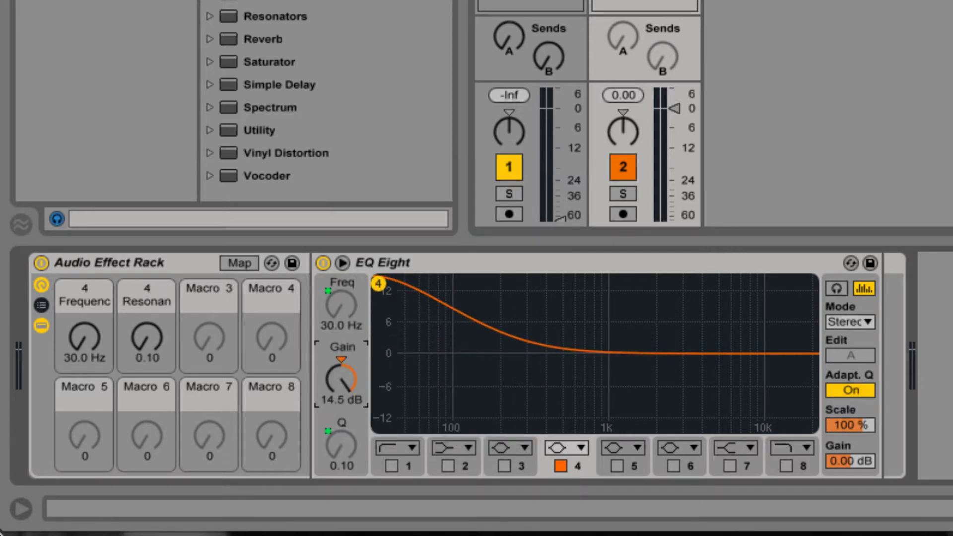
pyautogui.moveTo(147, 338); pyautogui.dragTo(147, 268)
pyautogui.moveTo(109, 343); pyautogui.dragTo(109, 287)
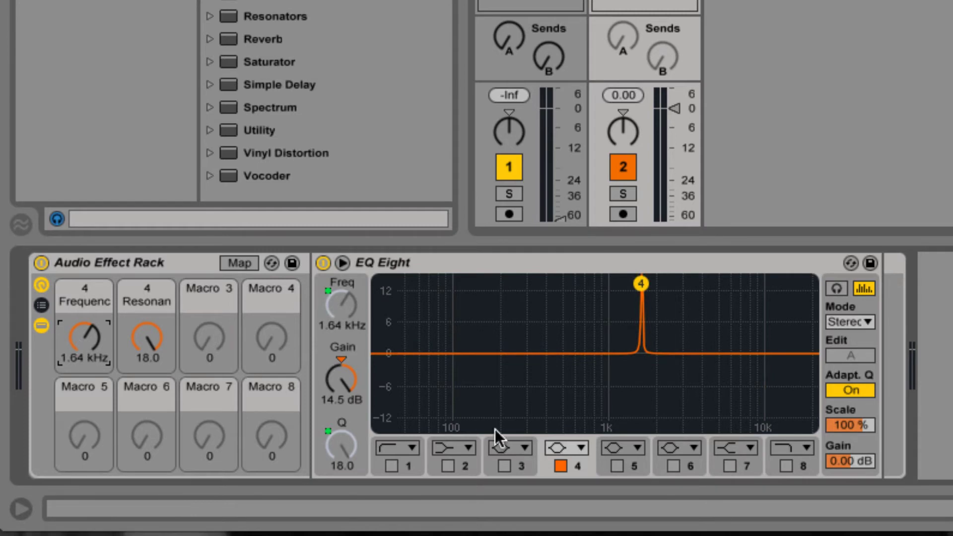
pyautogui.moveTo(862, 428); pyautogui.dragTo(862, 397)
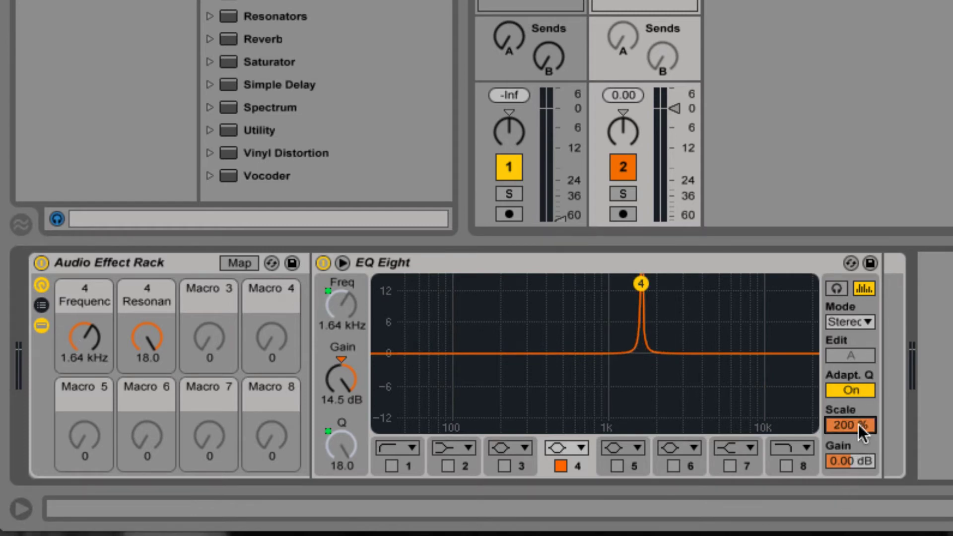
# Play the track while sweeping Macro 1 to move band 4's peak to 3.57 kHz, then stop.
pyautogui.click(906, 492)
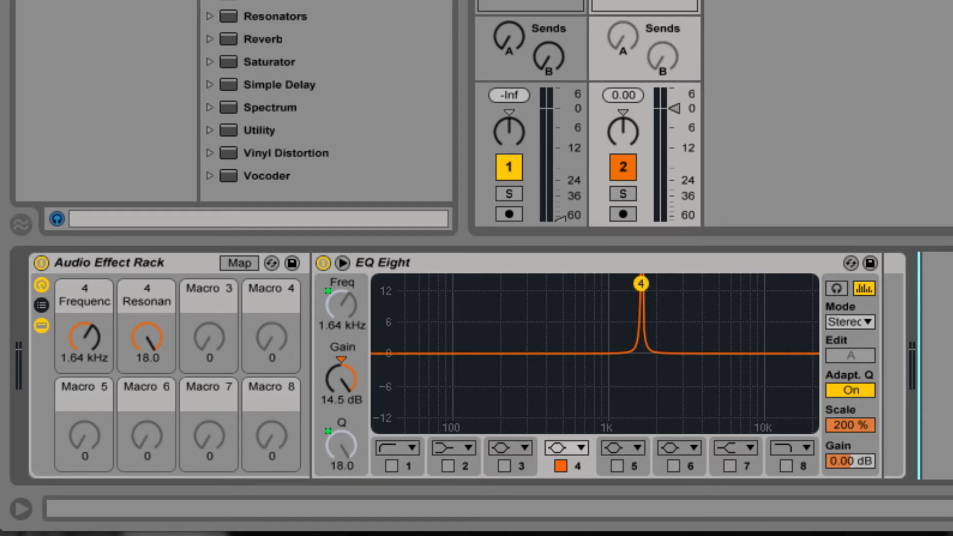
pyautogui.press('space')
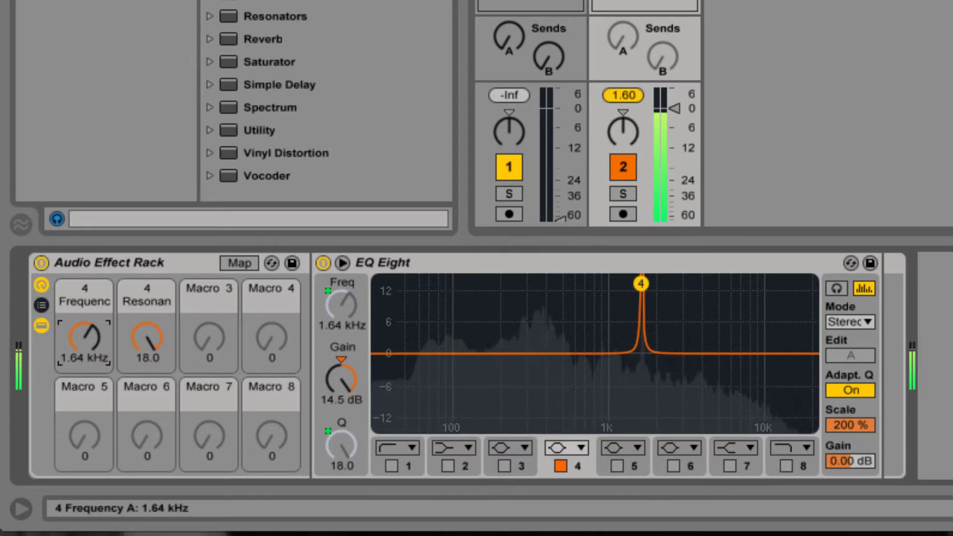
pyautogui.moveTo(84, 357)
pyautogui.mouseDown()
pyautogui.moveTo(84, 387)
pyautogui.moveTo(85, 346)
pyautogui.mouseUp()
pyautogui.press('space')
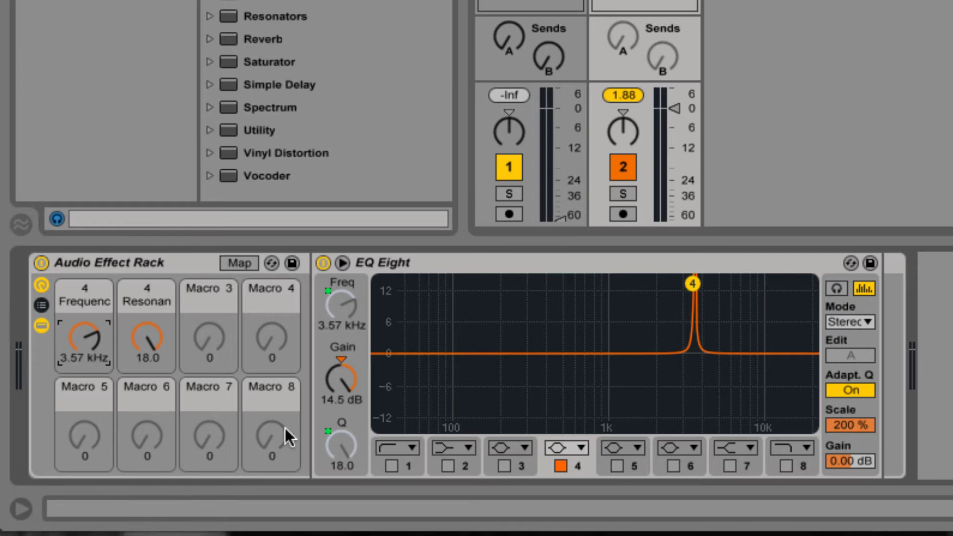
# Enable EQ band 1 as a 40.0 Hz low cut with a Q of 0.72.
pyautogui.click(391, 465)
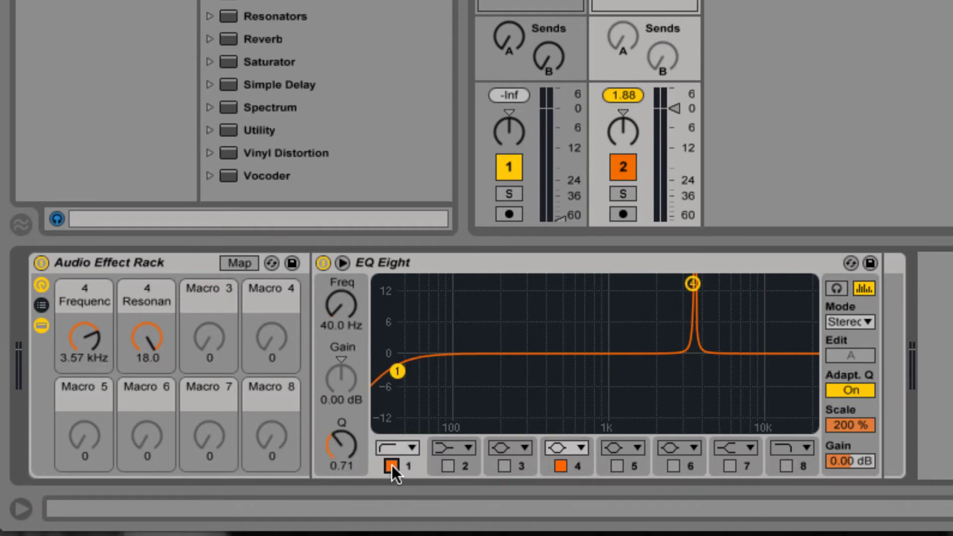
pyautogui.click(403, 442)
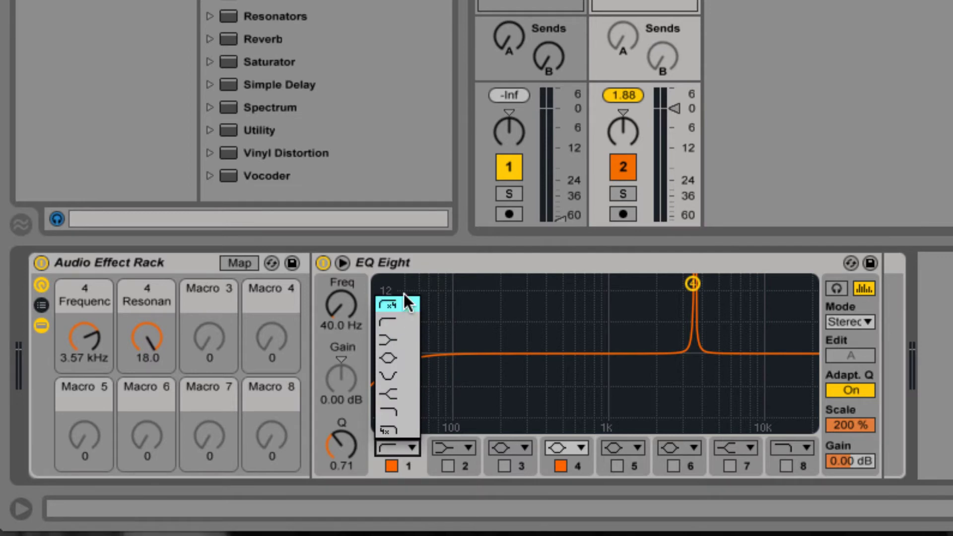
pyautogui.click(397, 322)
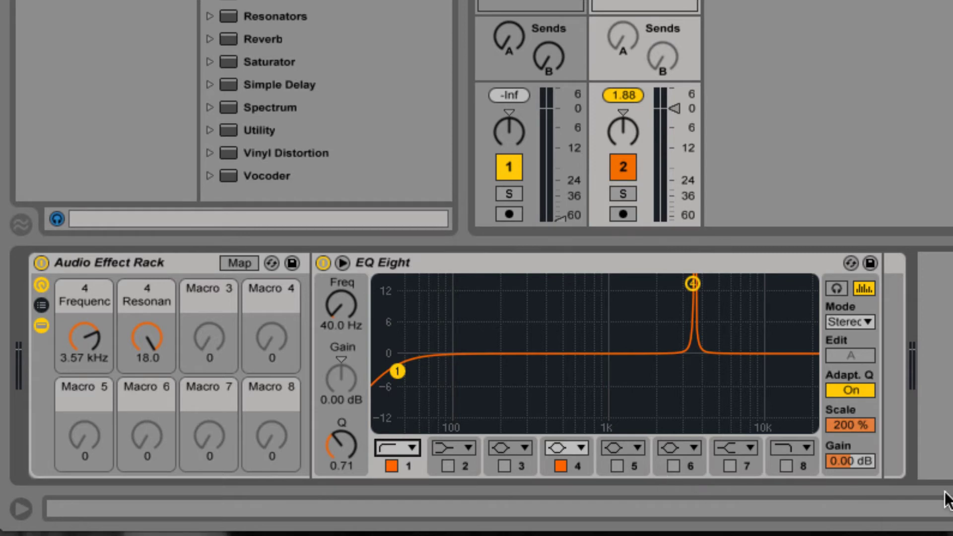
pyautogui.moveTo(341, 444)
pyautogui.mouseDown()
pyautogui.moveTo(341, 453)
pyautogui.moveTo(340, 444)
pyautogui.mouseUp()
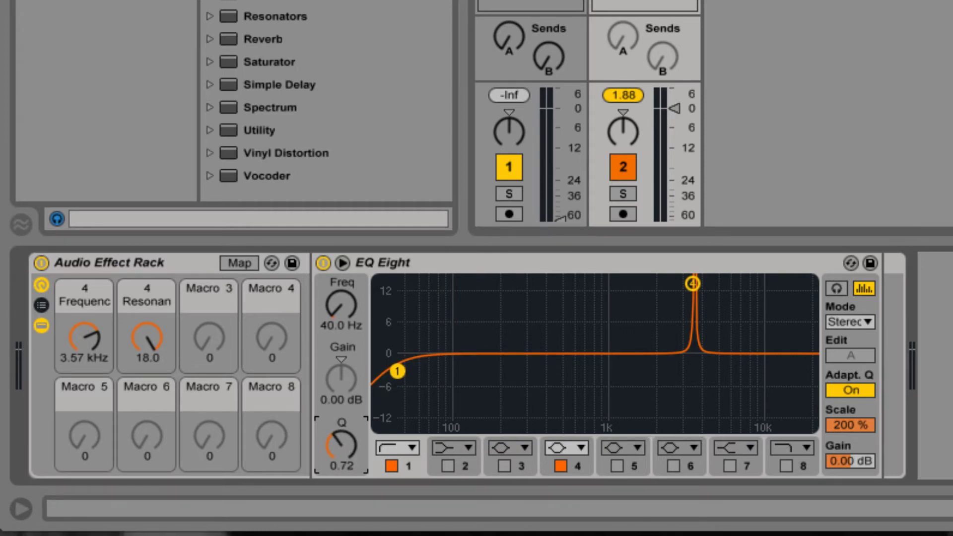
# Enable EQ band 8 as an 18.0 kHz high cut with Q lowered to 0.30.
pyautogui.click(778, 467)
pyautogui.click(788, 448)
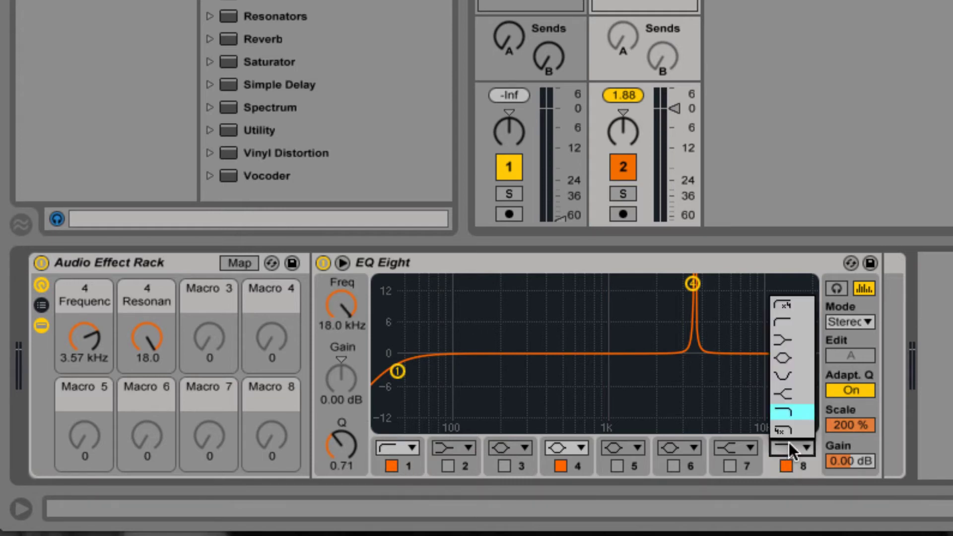
pyautogui.click(793, 412)
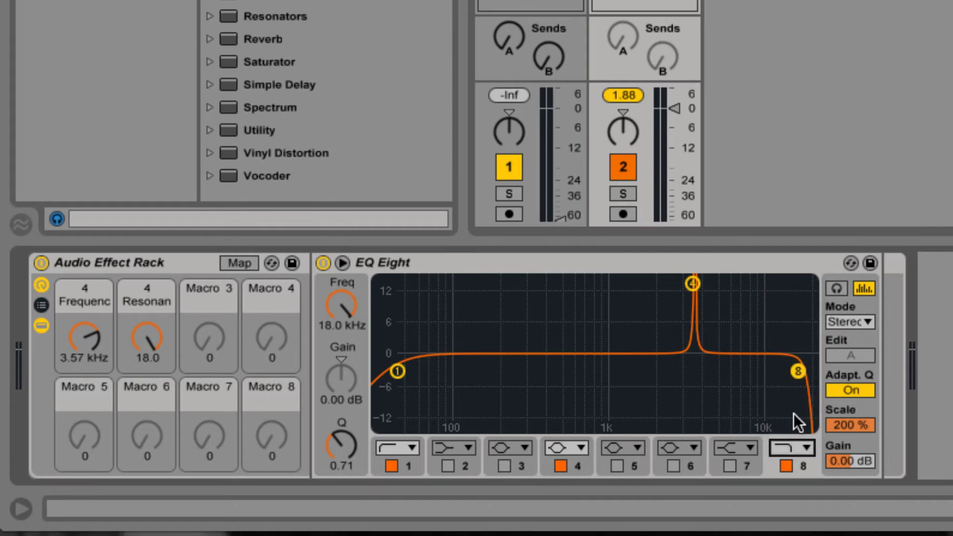
pyautogui.moveTo(341, 444); pyautogui.dragTo(342, 470)
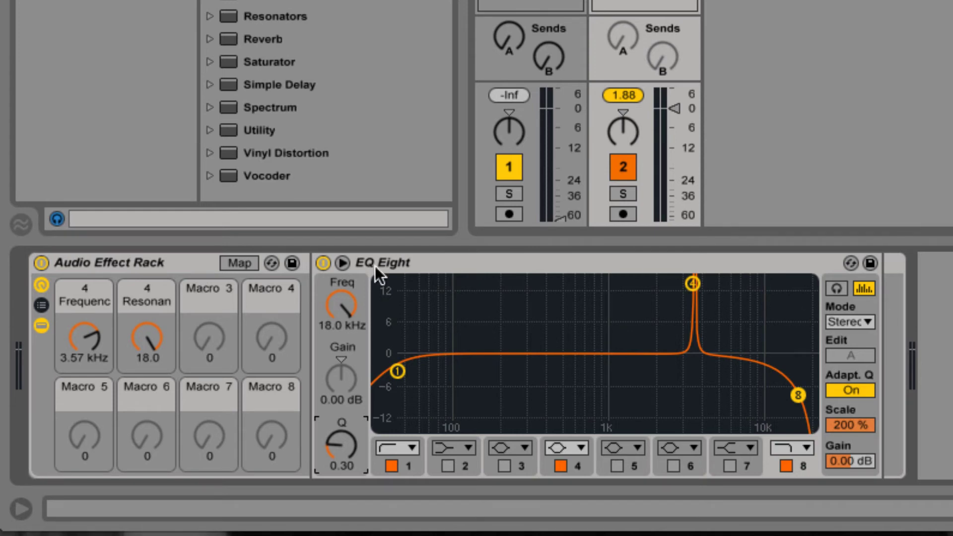
# Map band 8's and band 1's frequencies to Macro 1, then sweep it to 3.39 kHz.
pyautogui.rightClick(353, 304)
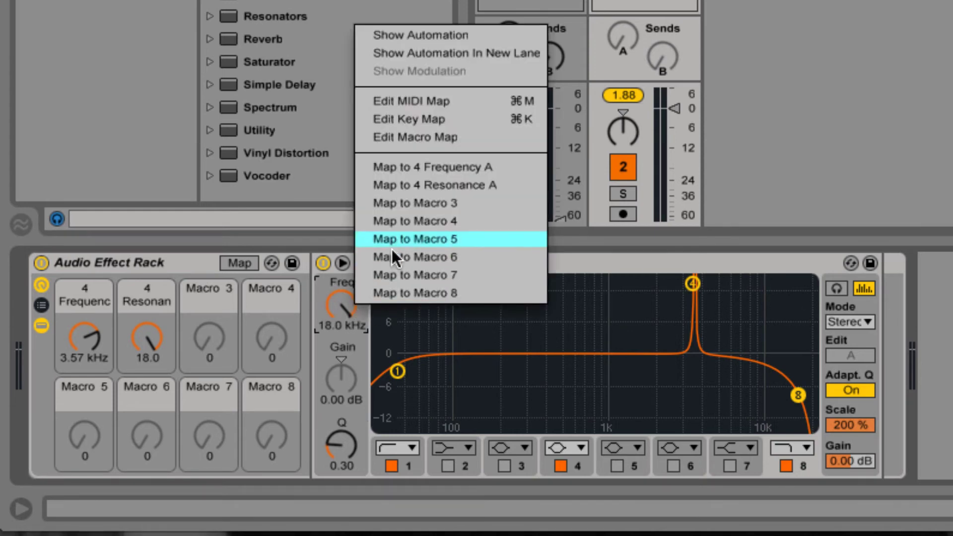
pyautogui.click(431, 164)
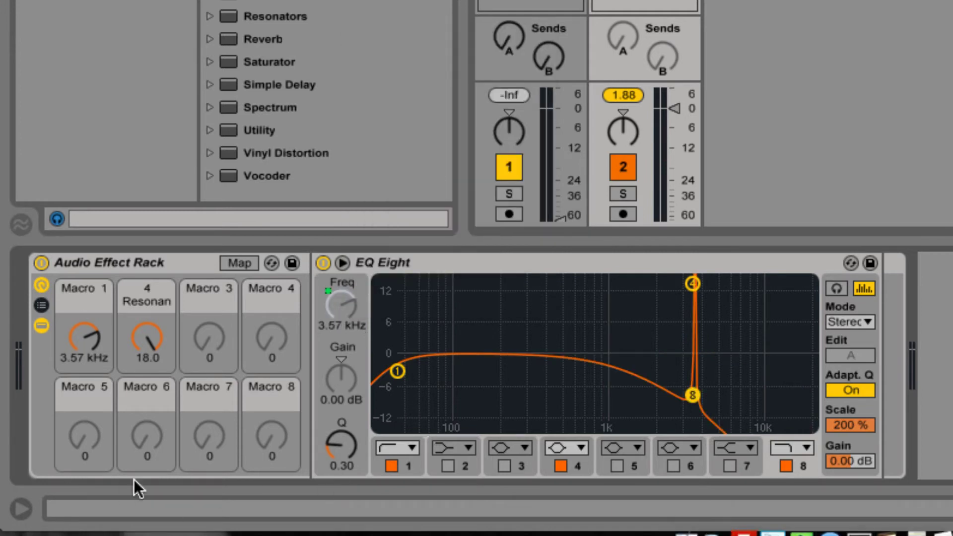
pyautogui.click(408, 466)
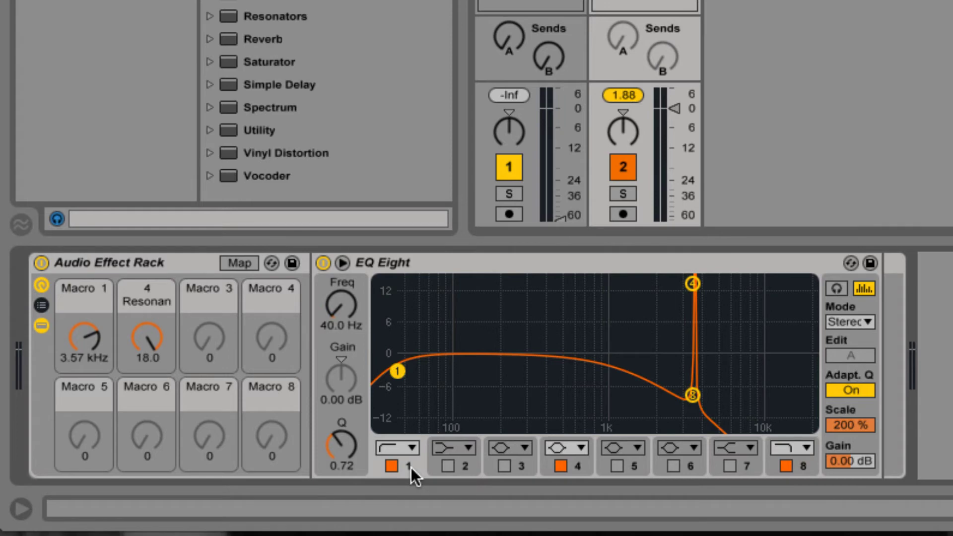
pyautogui.rightClick(339, 306)
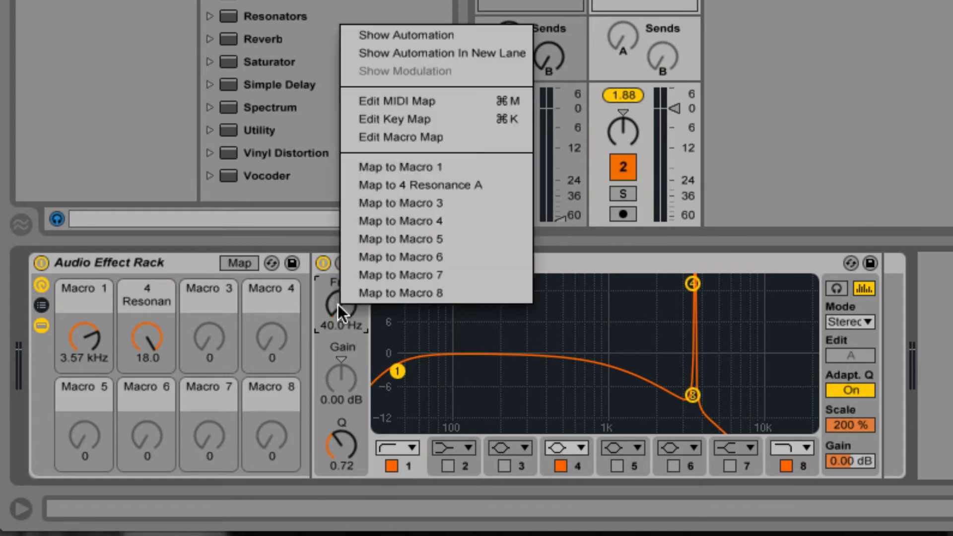
pyautogui.click(415, 168)
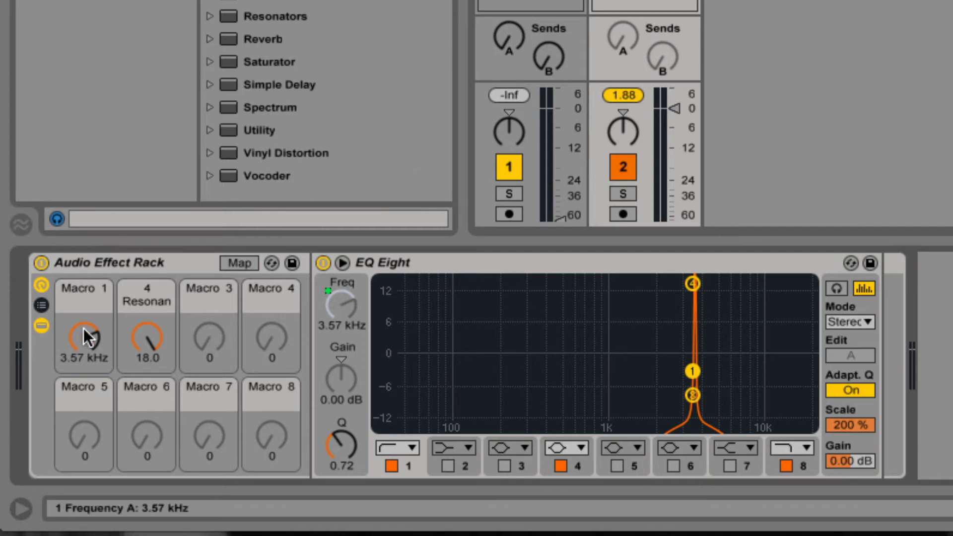
pyautogui.moveTo(83, 328)
pyautogui.mouseDown()
pyautogui.moveTo(83, 313)
pyautogui.moveTo(84, 358)
pyautogui.moveTo(83, 335)
pyautogui.mouseUp()
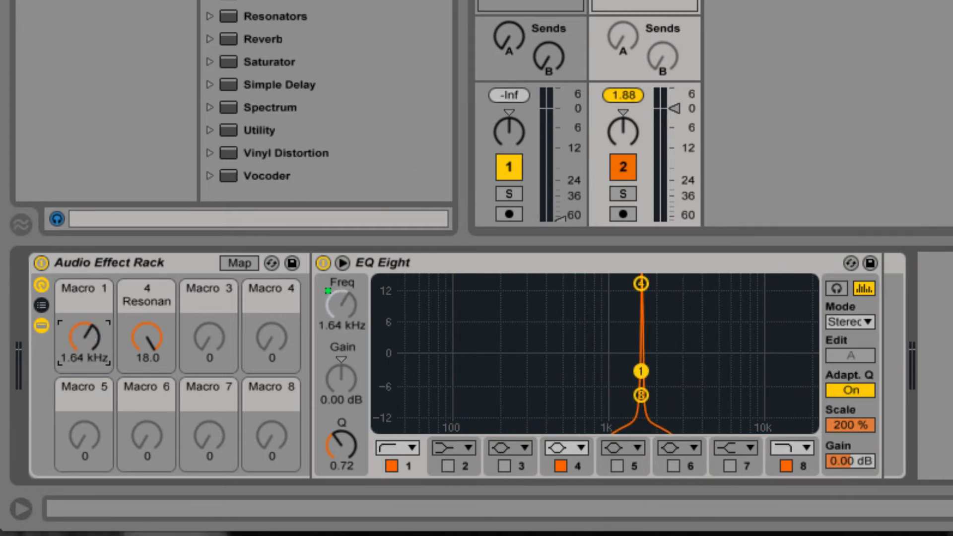
pyautogui.moveTo(90, 333)
pyautogui.mouseDown()
pyautogui.moveTo(91, 361)
pyautogui.moveTo(89, 328)
pyautogui.mouseUp()
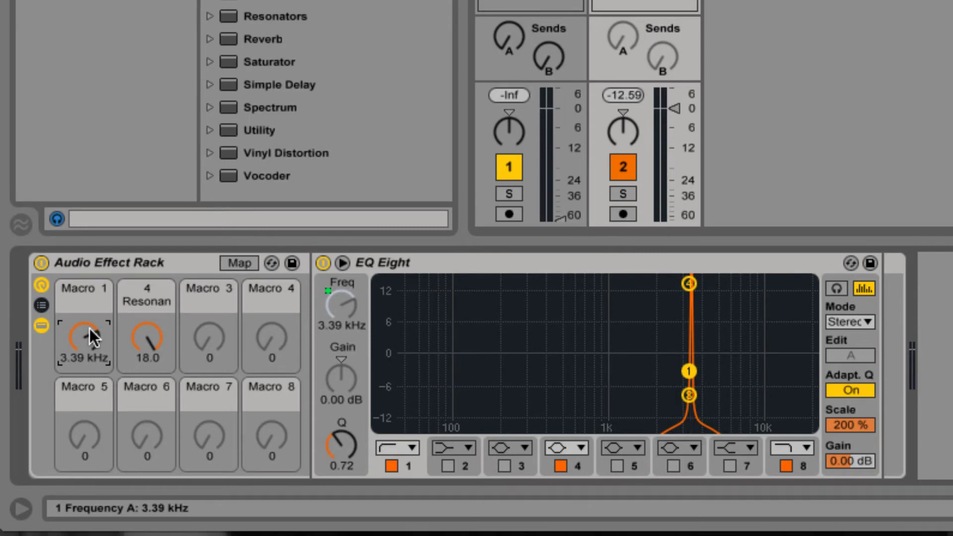
# In Map mode, turn Macro 1 down to 30 Hz and map band 8's frequency to it.
pyautogui.click(245, 263)
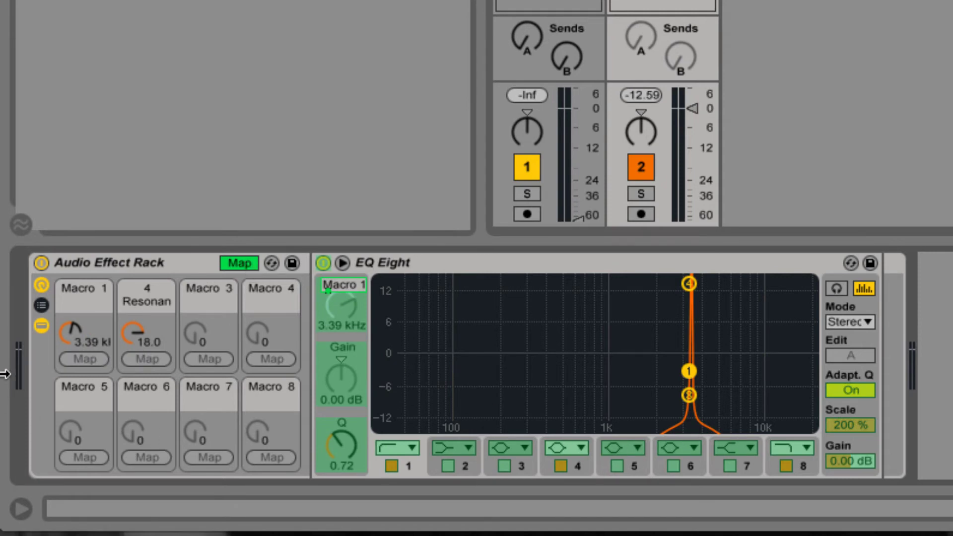
pyautogui.moveTo(71, 322); pyautogui.dragTo(71, 367)
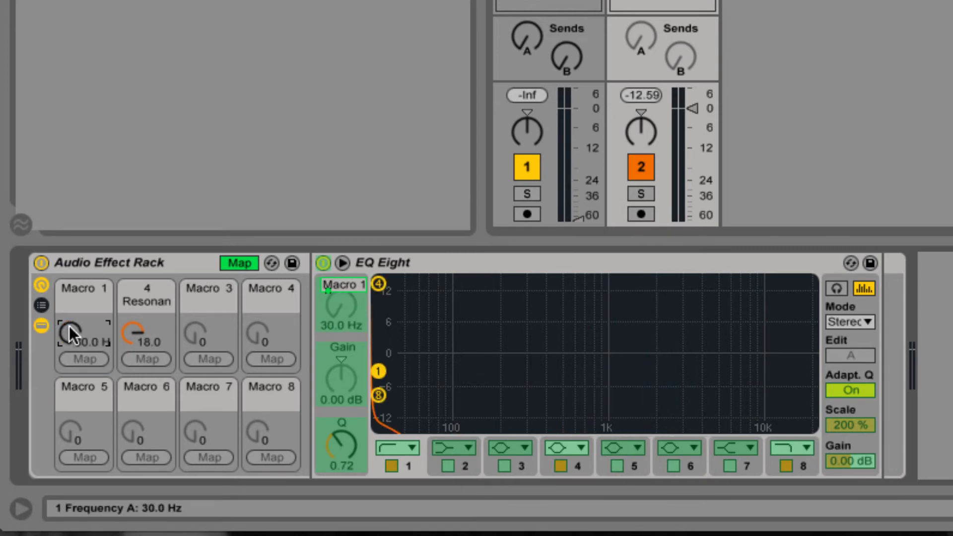
pyautogui.click(793, 460)
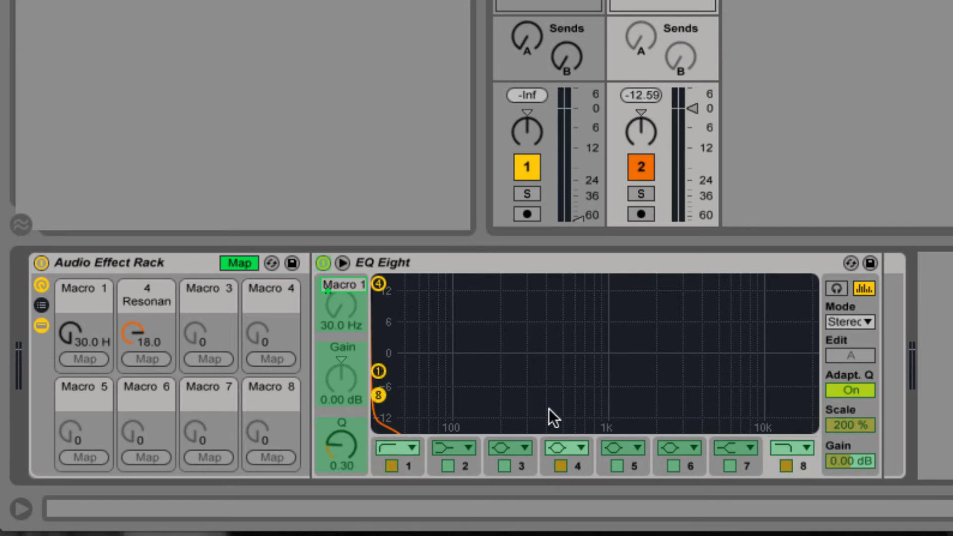
pyautogui.click(353, 313)
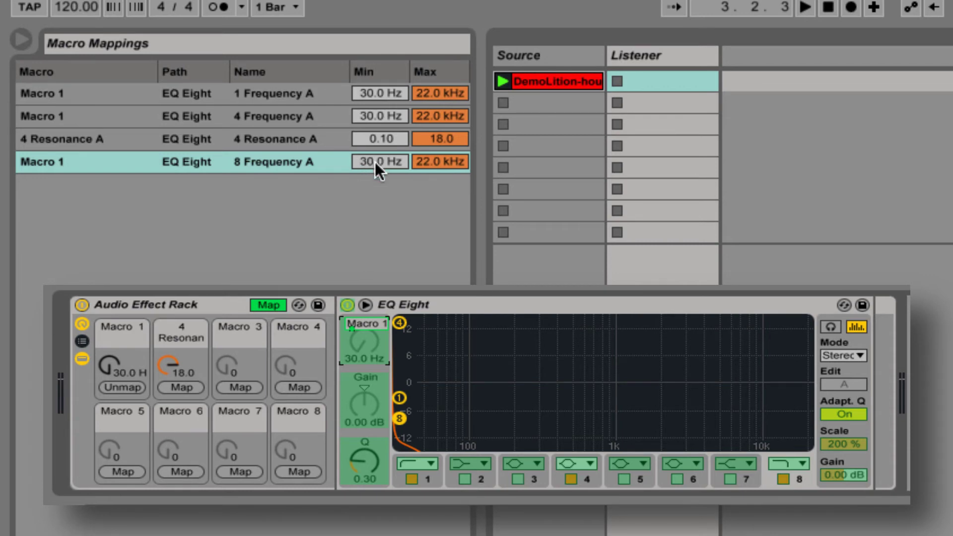
# Raise the 8 Frequency A mapping minimum to 68.4 Hz and turn Macro 1 to 127.
pyautogui.click(374, 162)
pyautogui.moveTo(374, 162); pyautogui.dragTo(374, 133)
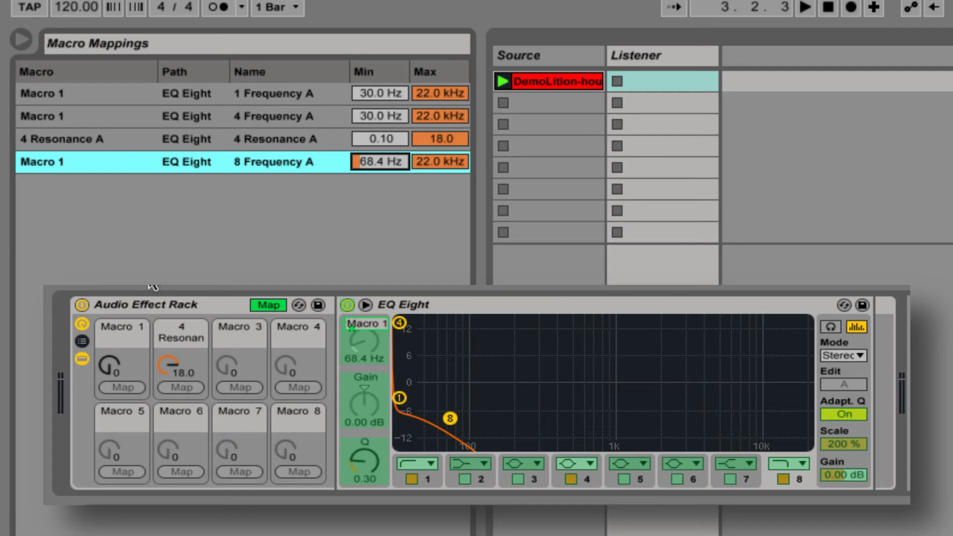
pyautogui.moveTo(114, 353); pyautogui.dragTo(113, 278)
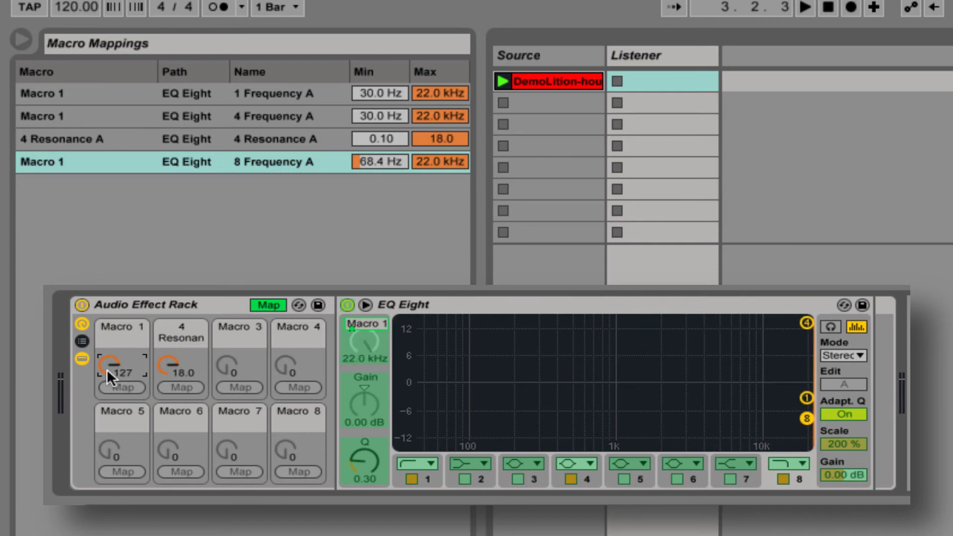
pyautogui.click(421, 478)
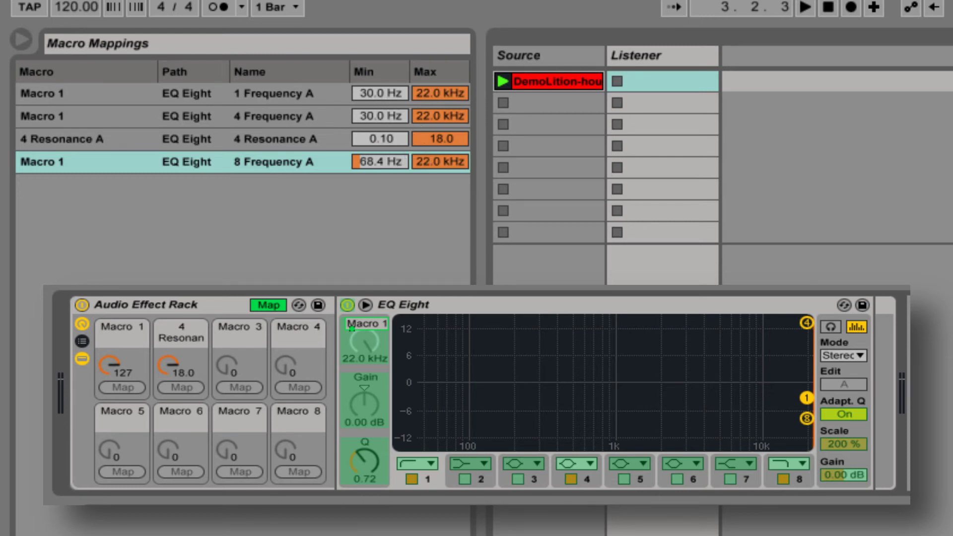
# Cap the 1 Frequency A mapping at 17.0 kHz and turn Macro 1 down to 41 (about 232 Hz).
pyautogui.click(293, 95)
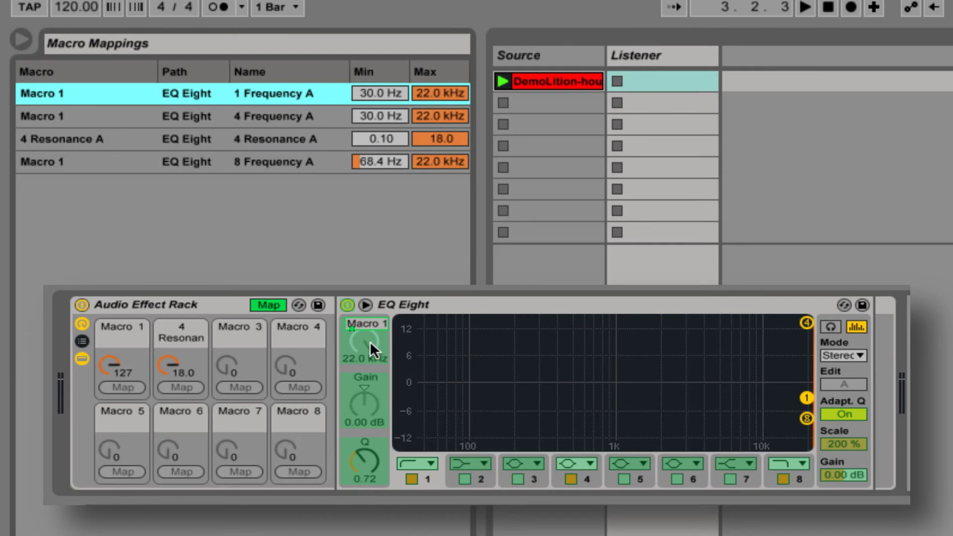
pyautogui.click(362, 323)
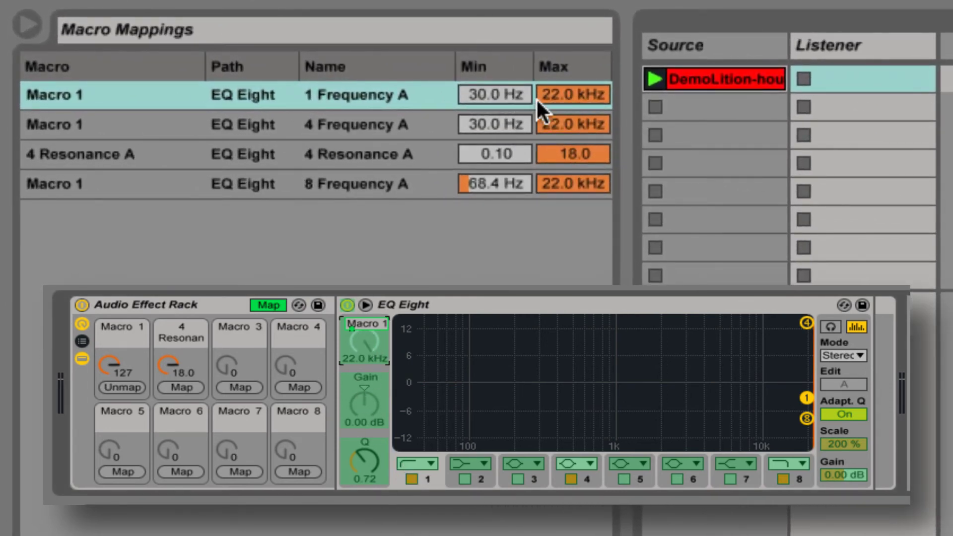
pyautogui.moveTo(541, 96); pyautogui.dragTo(540, 109)
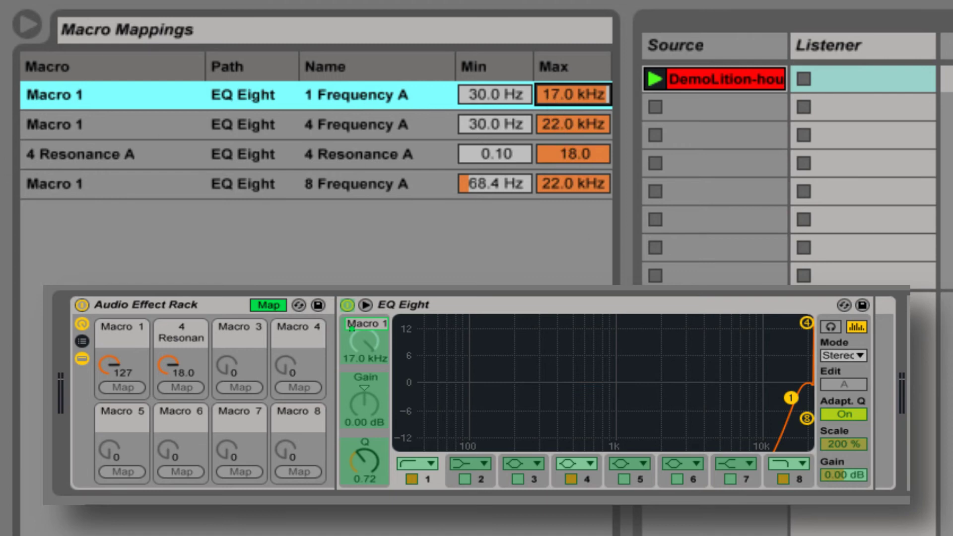
pyautogui.moveTo(110, 381); pyautogui.dragTo(110, 435)
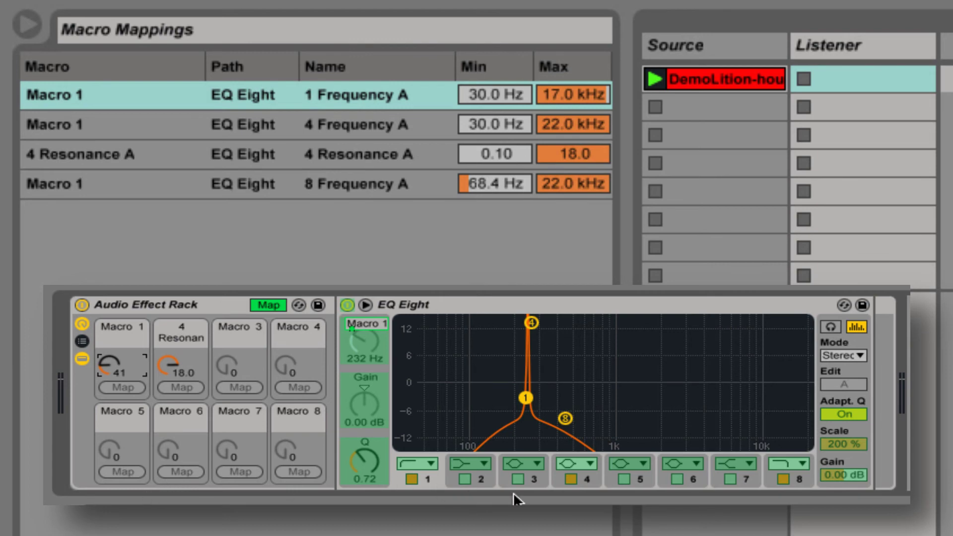
# Map band 4's frequency range to 50.2 Hz–18.8 kHz and test Macro 1 (peak near 310 Hz).
pyautogui.click(575, 482)
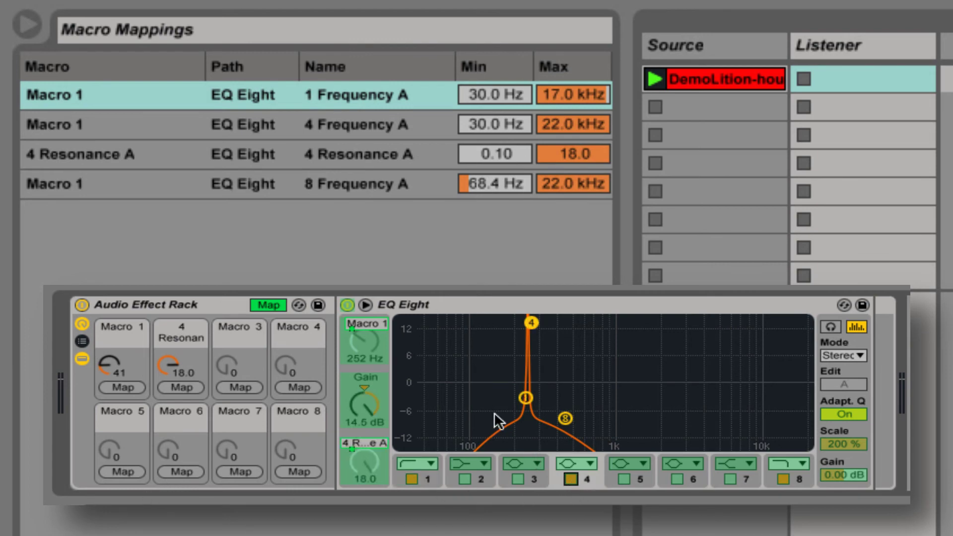
pyautogui.click(357, 344)
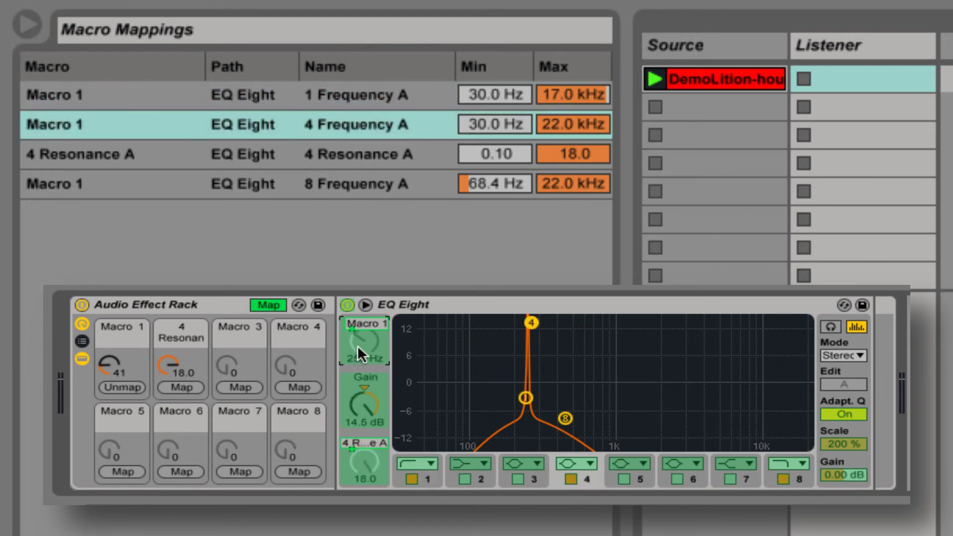
pyautogui.click(491, 119)
pyautogui.moveTo(492, 119); pyautogui.dragTo(492, 103)
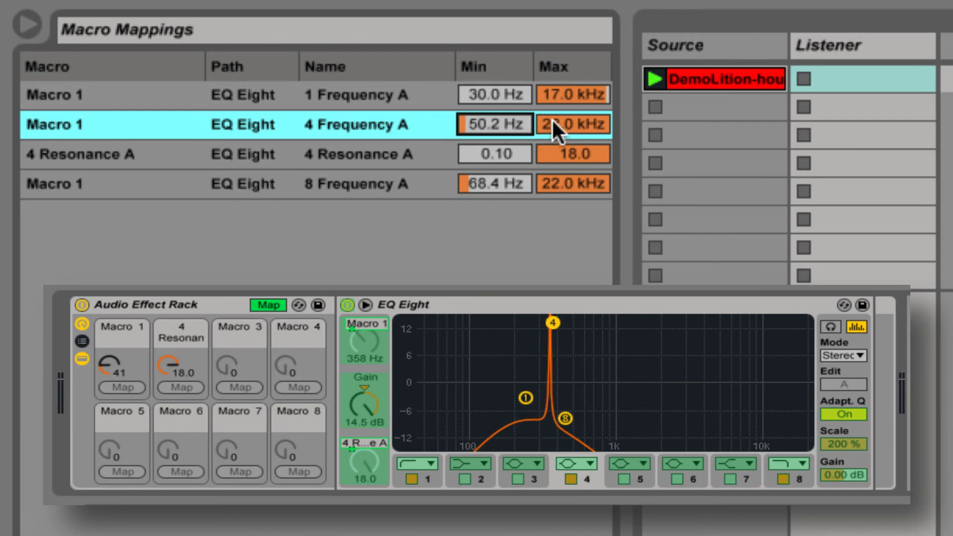
pyautogui.moveTo(557, 128)
pyautogui.mouseDown()
pyautogui.moveTo(557, 144)
pyautogui.moveTo(573, 117)
pyautogui.moveTo(557, 128)
pyautogui.mouseUp()
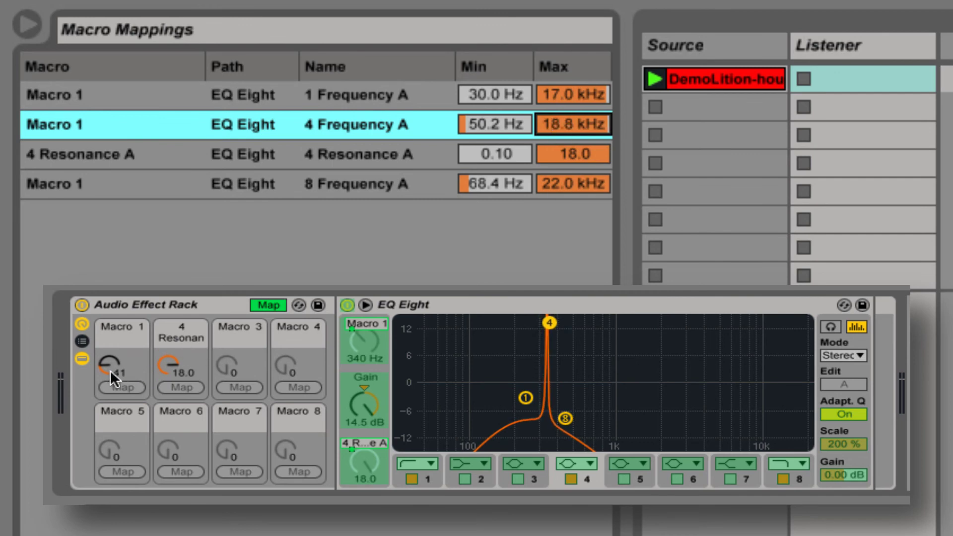
pyautogui.moveTo(106, 370)
pyautogui.mouseDown()
pyautogui.moveTo(106, 327)
pyautogui.moveTo(106, 387)
pyautogui.moveTo(106, 371)
pyautogui.mouseUp()
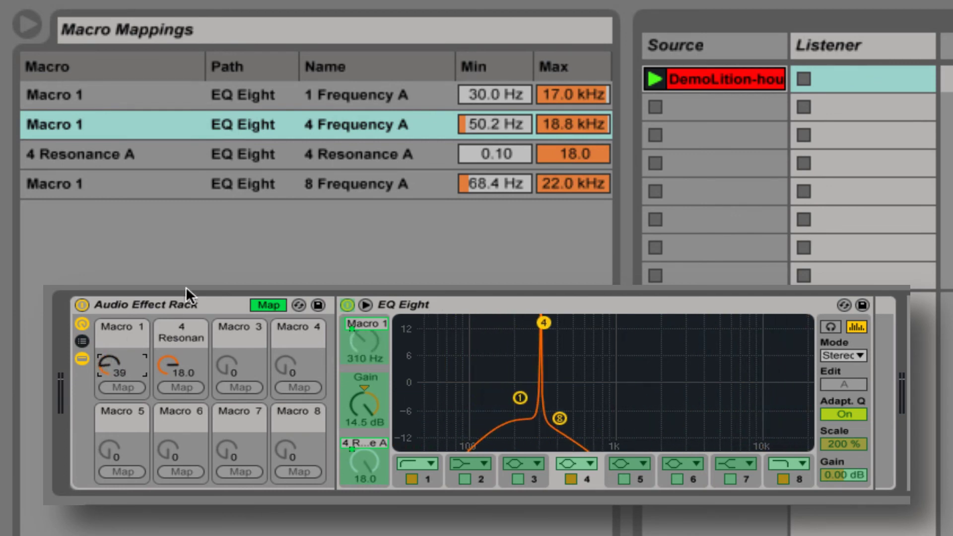
# Play the song, set the resonance macro to 0.37, and sweep Macro 1 to 110 (8.52 kHz).
pyautogui.press('space')
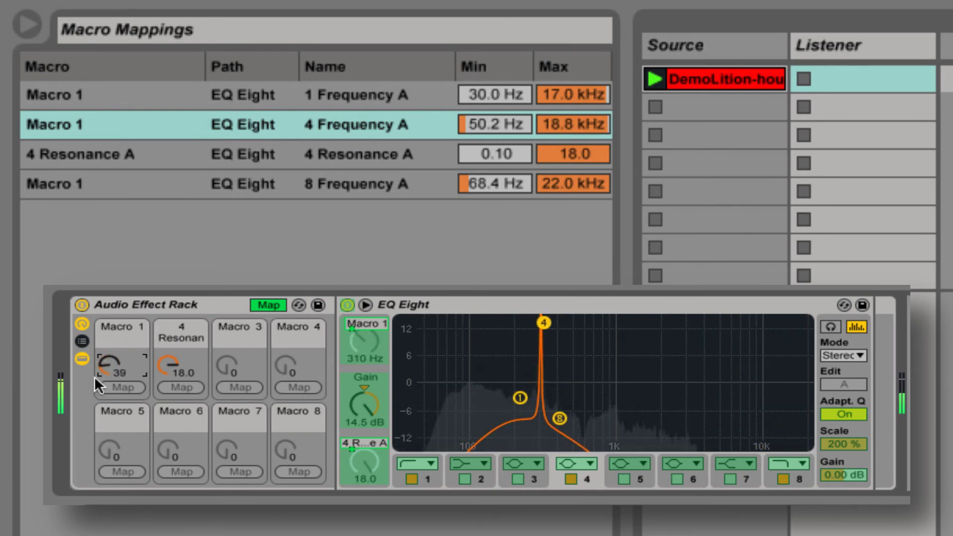
pyautogui.moveTo(97, 378)
pyautogui.mouseDown()
pyautogui.moveTo(97, 340)
pyautogui.moveTo(103, 362)
pyautogui.mouseUp()
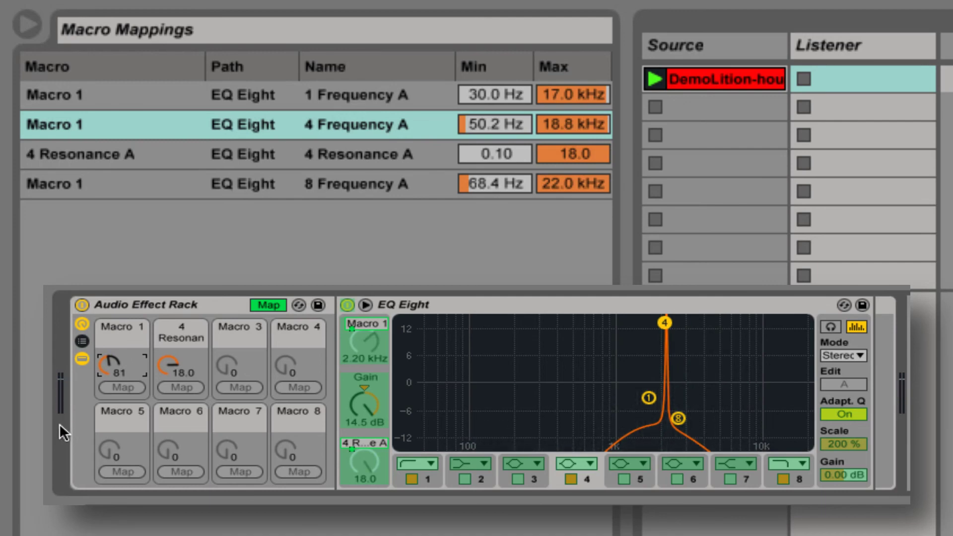
pyautogui.moveTo(181, 368); pyautogui.dragTo(181, 399)
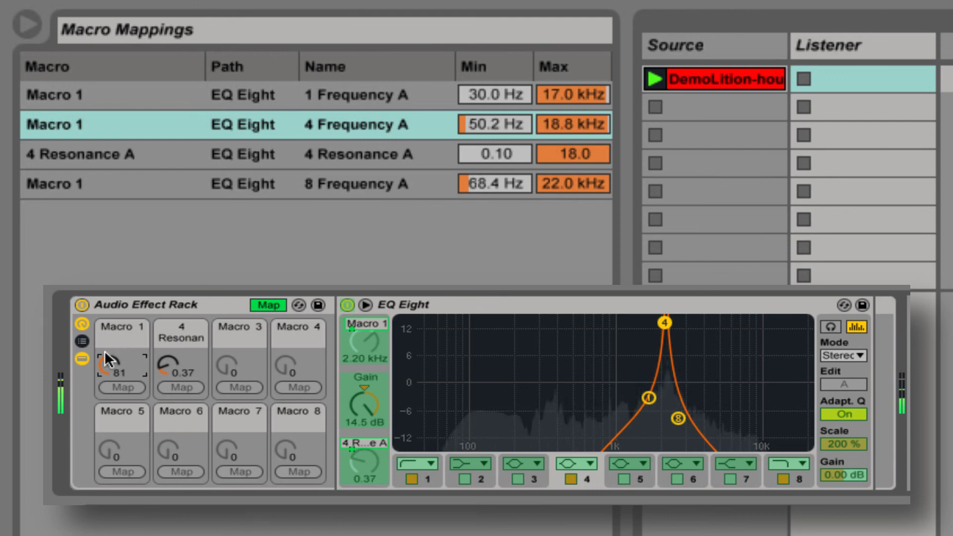
pyautogui.click(103, 369)
pyautogui.moveTo(102, 376)
pyautogui.mouseDown()
pyautogui.moveTo(102, 447)
pyautogui.moveTo(102, 344)
pyautogui.moveTo(102, 359)
pyautogui.mouseUp()
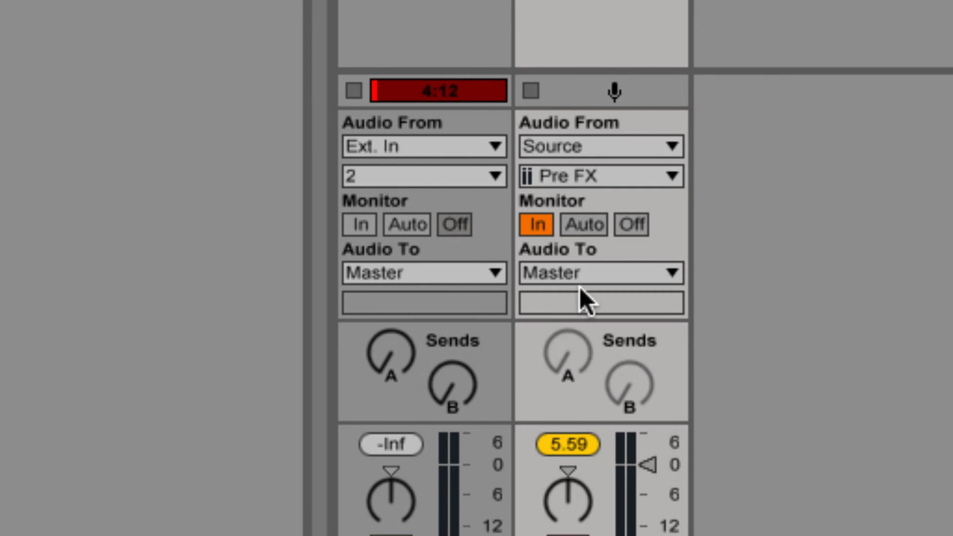
# Route the Listener track's output to Sends Only instead of Master.
pyautogui.click(587, 282)
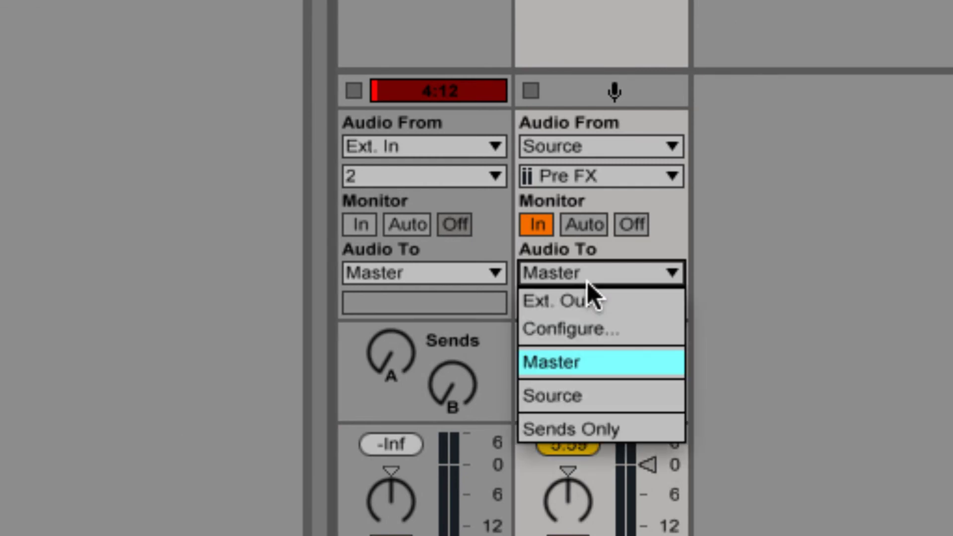
pyautogui.click(574, 422)
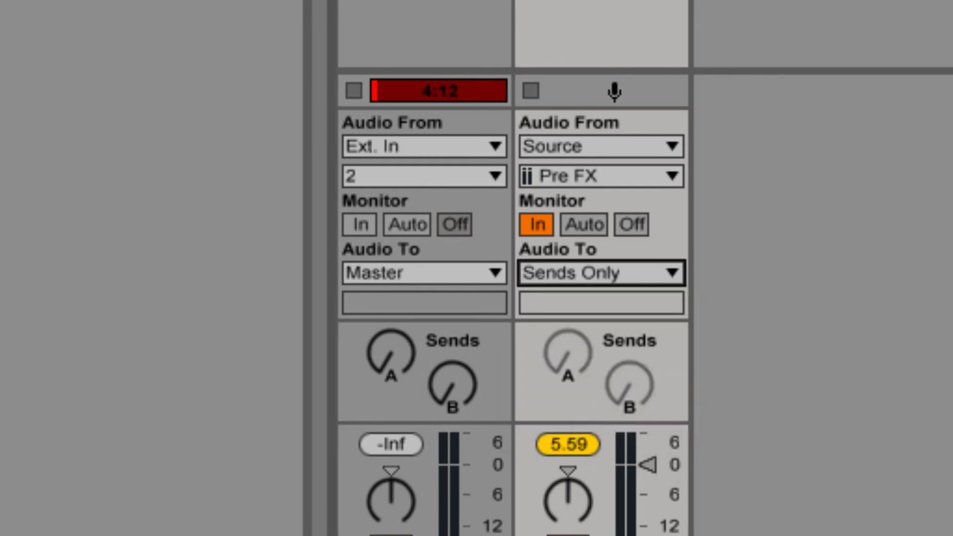